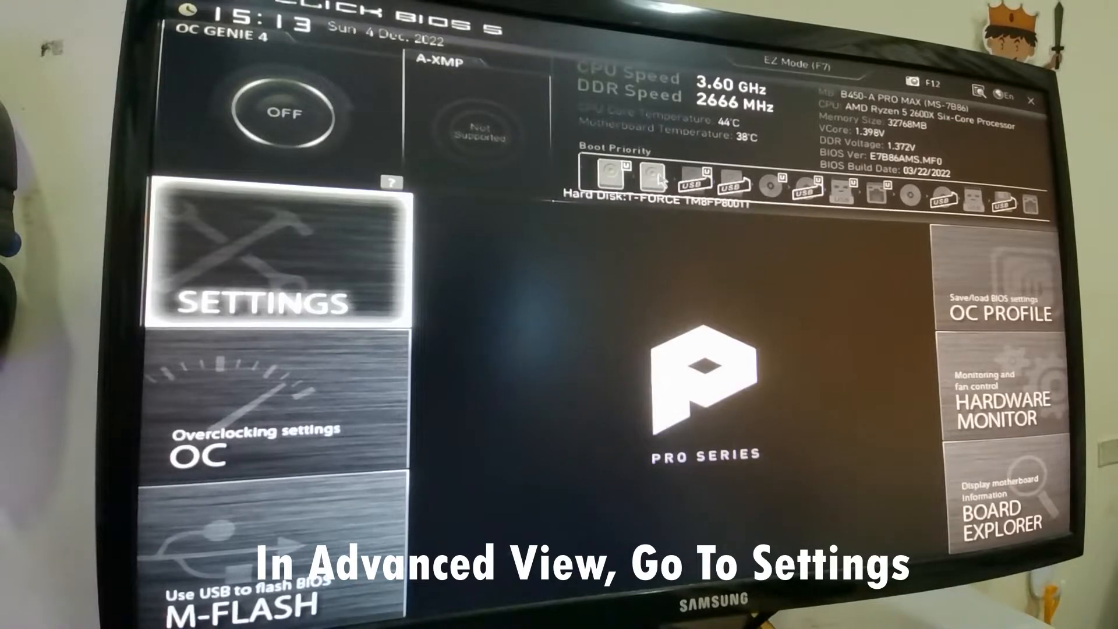
Enable SATA1 Hot Plug and SATA2 Hot Plug in the advanced Integrated Peripherals settings.
click(248, 291)
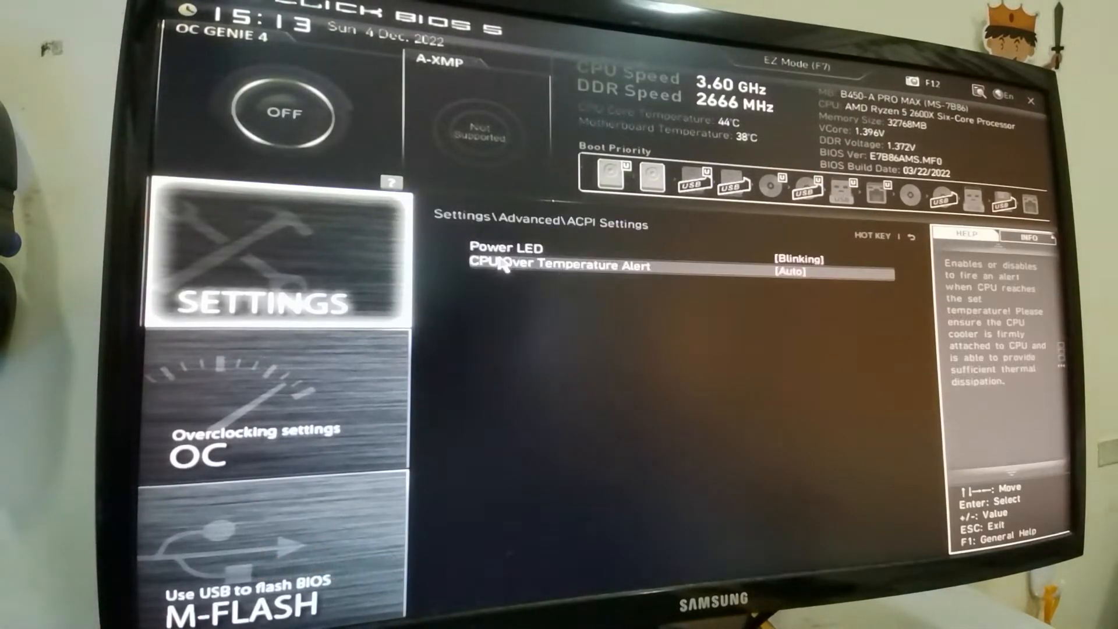
click(299, 260)
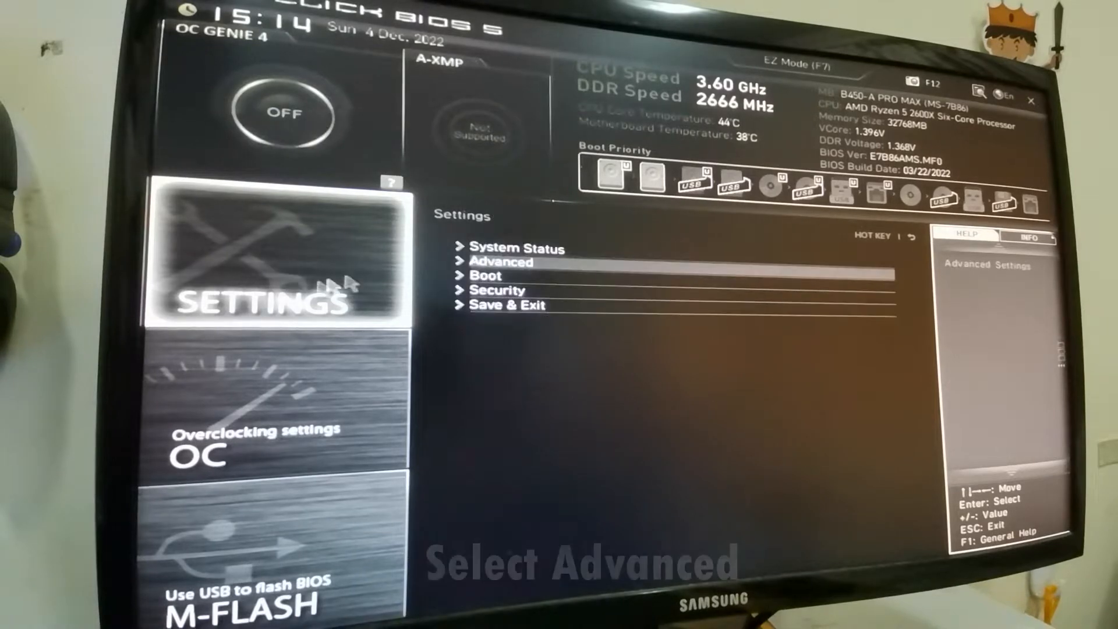
click(490, 265)
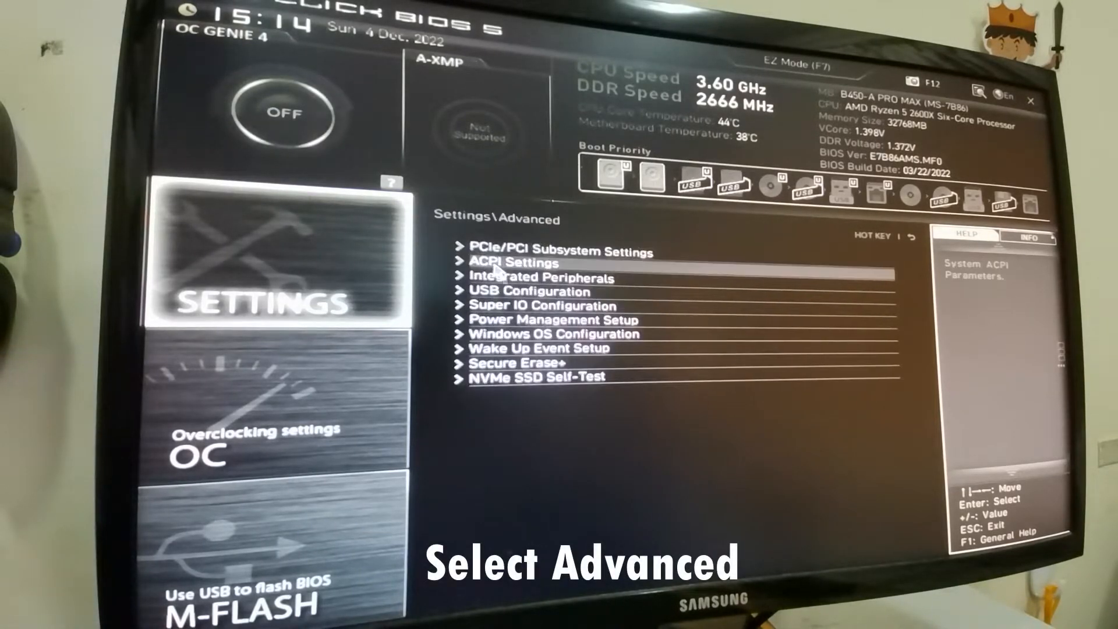
click(536, 283)
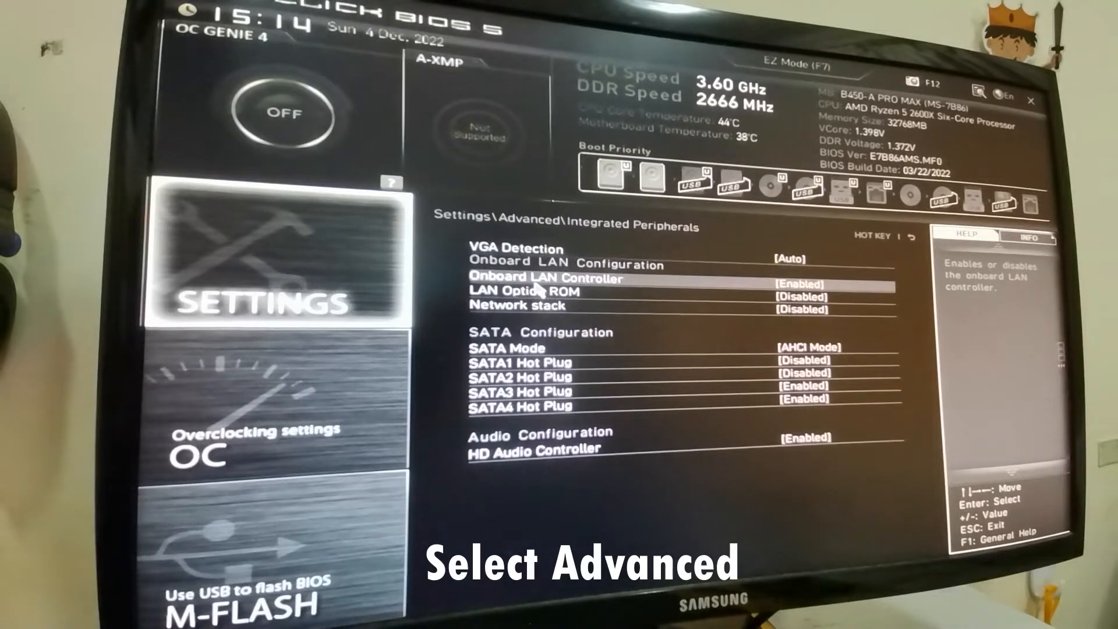
click(593, 368)
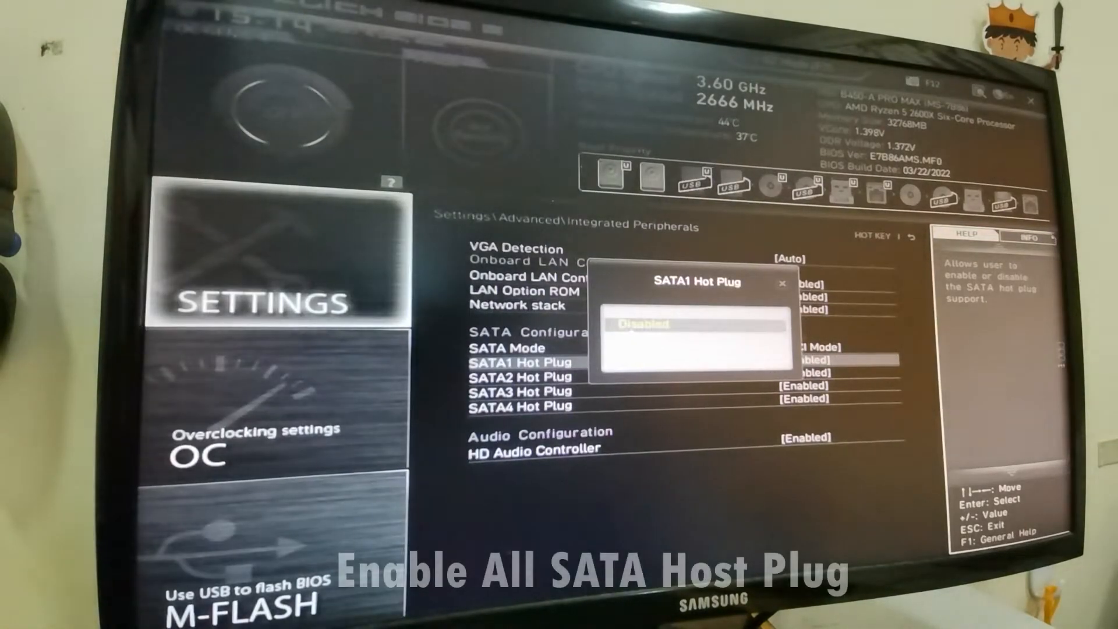
click(636, 341)
click(577, 377)
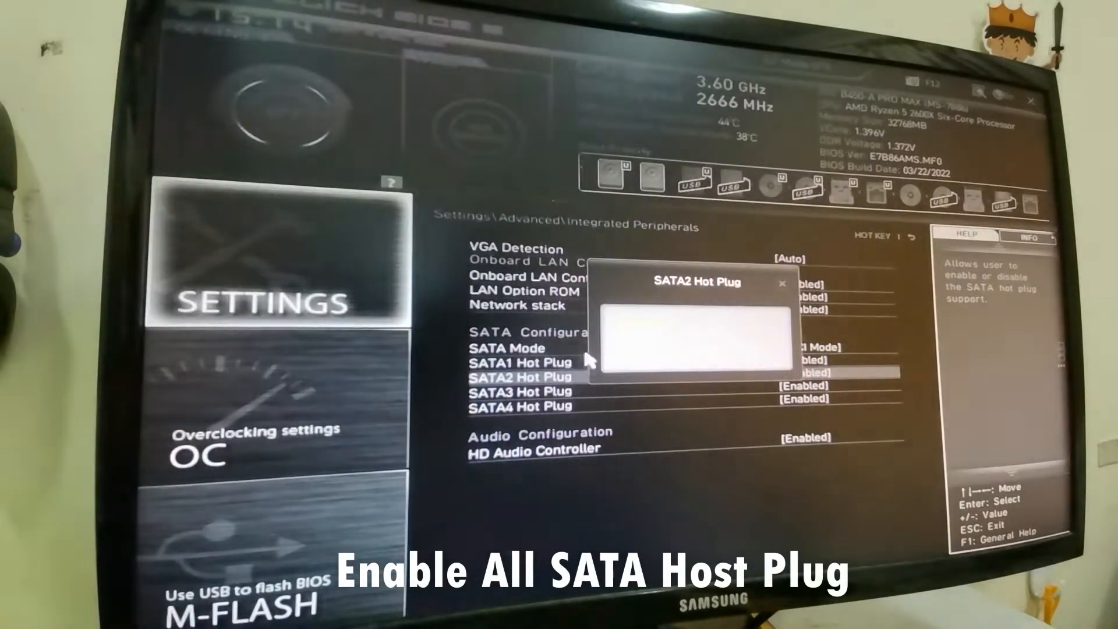
click(636, 342)
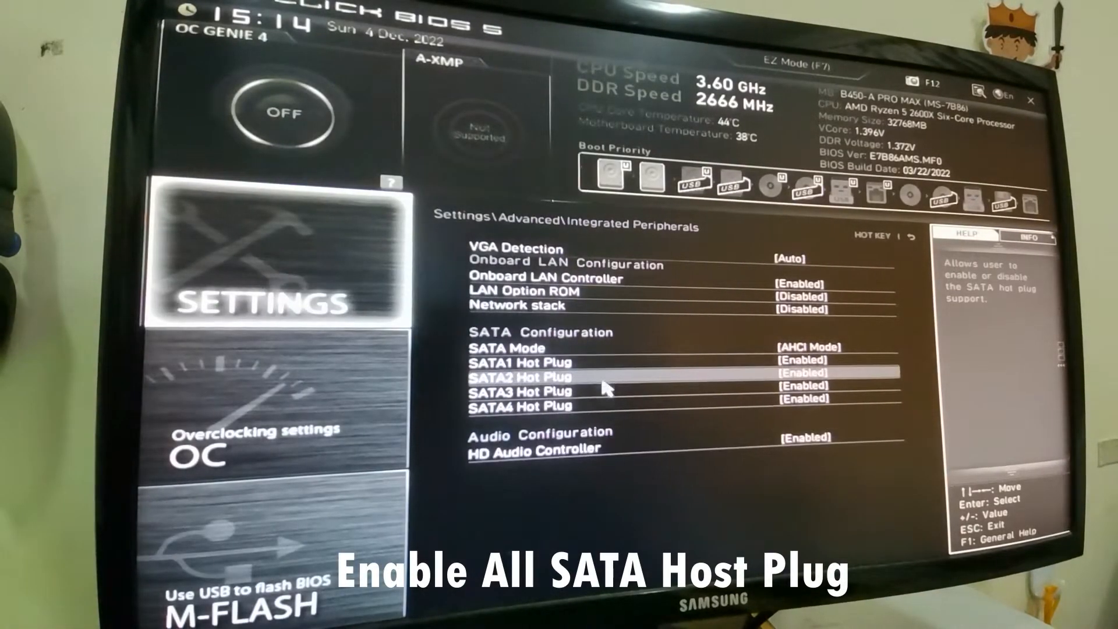
Check the UEFI Hard Disk Drive BBS Priorities in the boot settings.
click(300, 254)
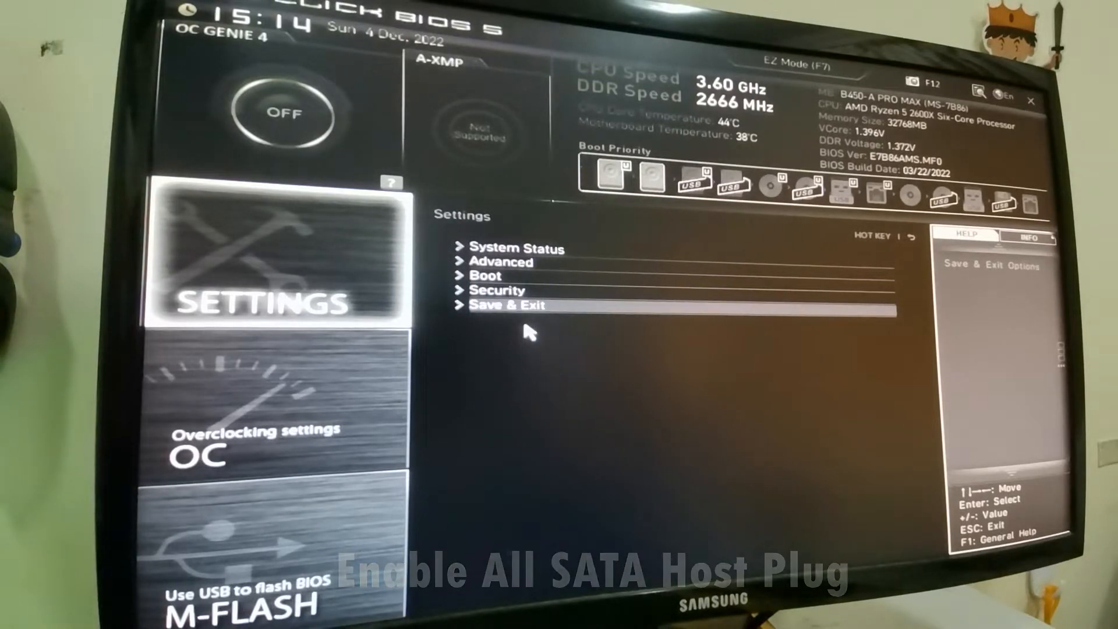
click(513, 277)
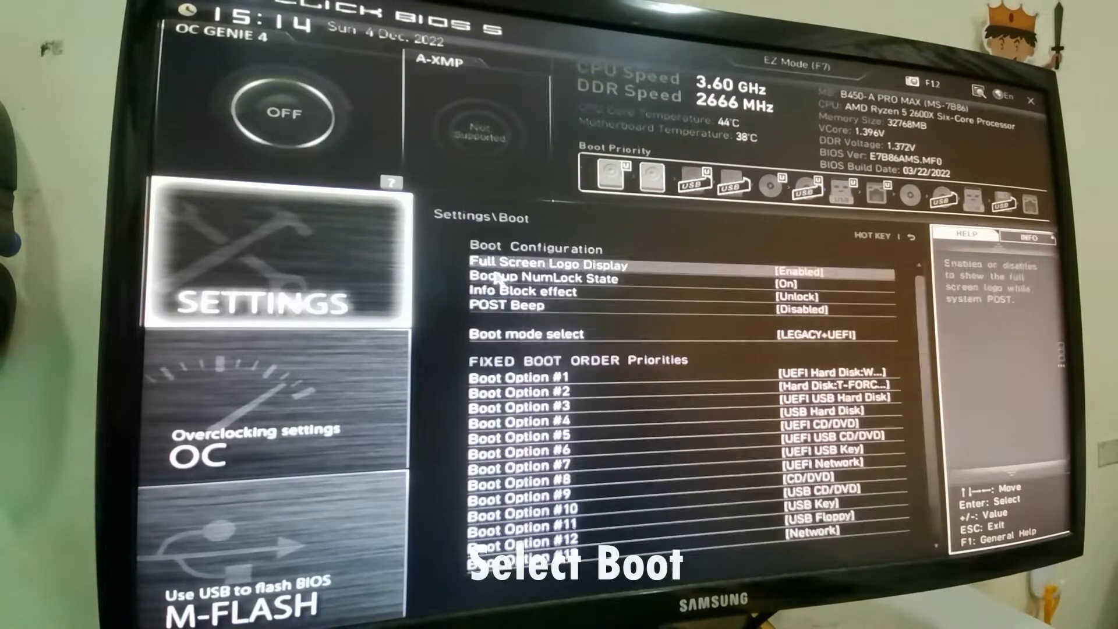
scroll(669, 401, down, 2)
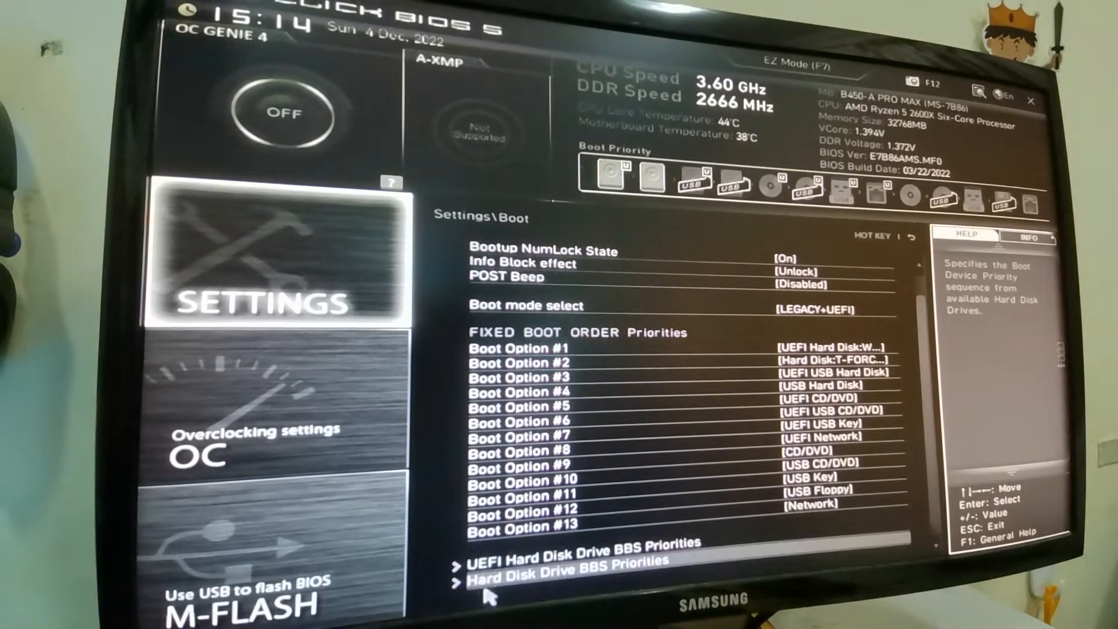
click(518, 559)
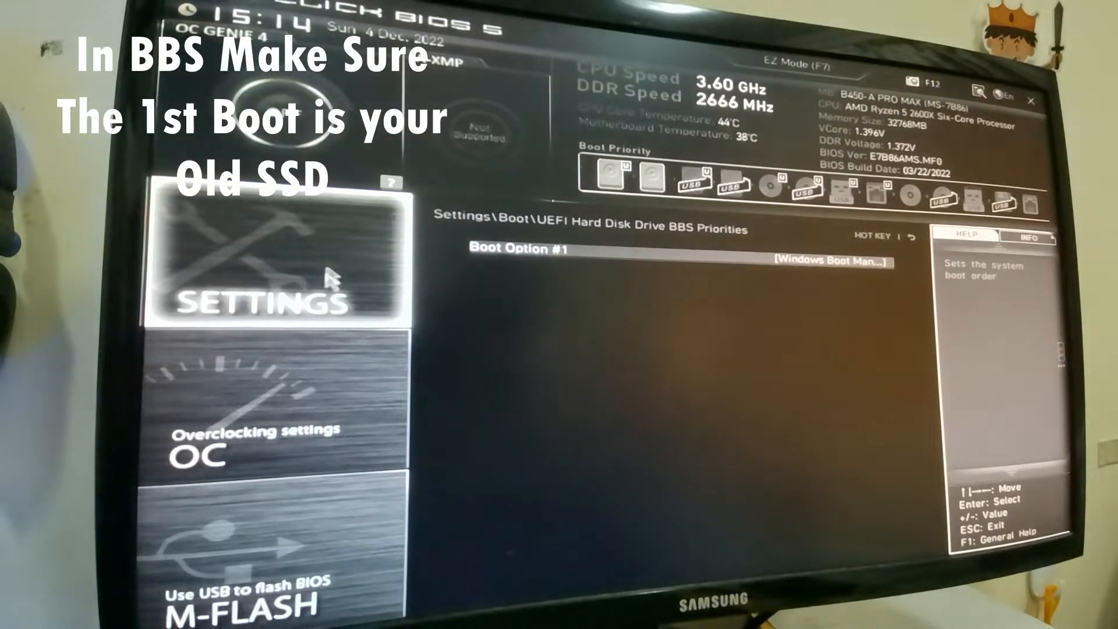
click(330, 257)
Set Boot Option #1 to the SATA2 T-FORCE 512GB drive in the Hard Disk Drive BBS Priorities.
click(510, 278)
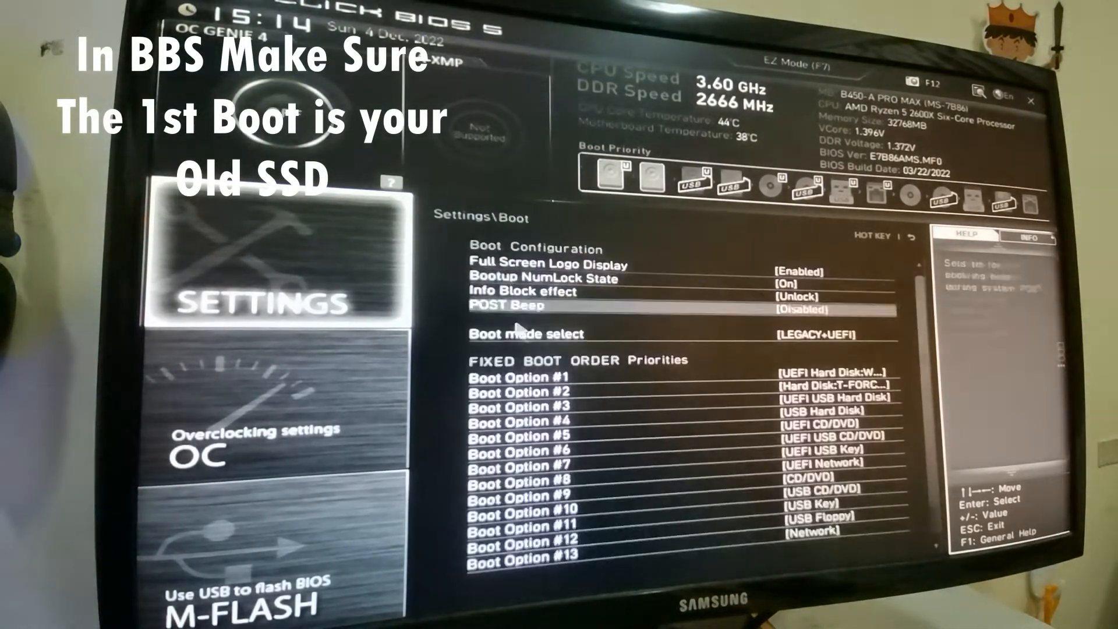
scroll(582, 553, down, 3)
click(566, 576)
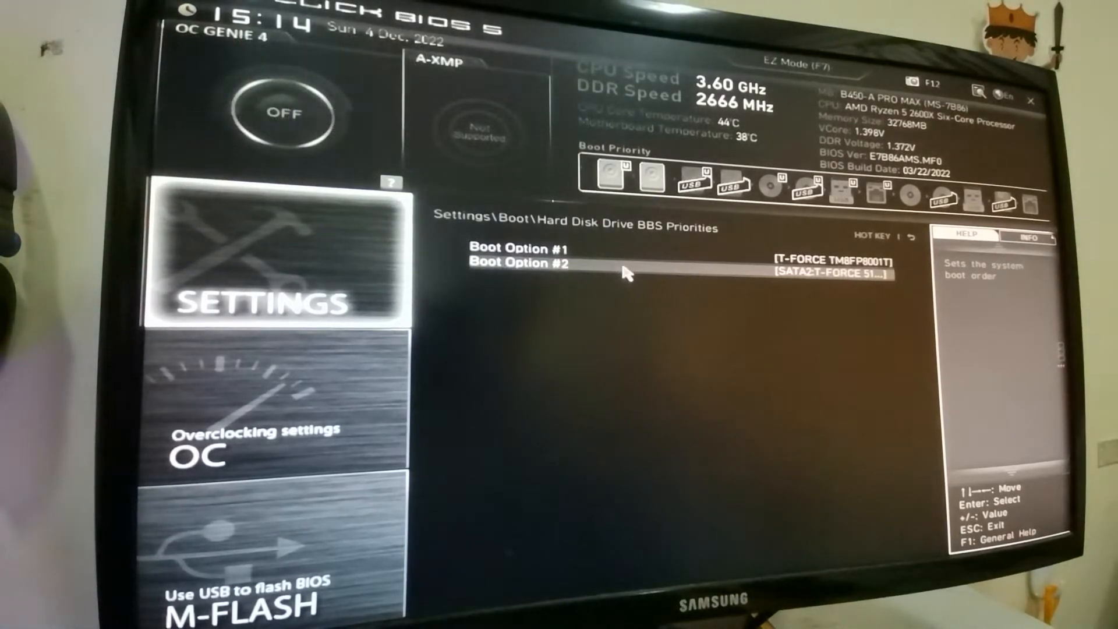
click(626, 273)
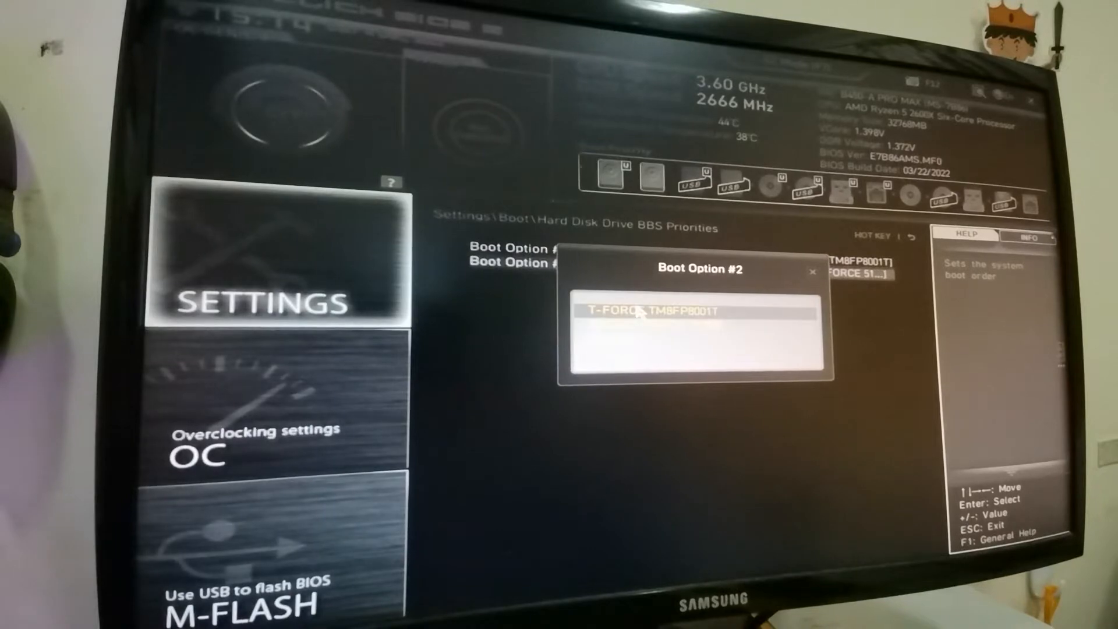
click(633, 327)
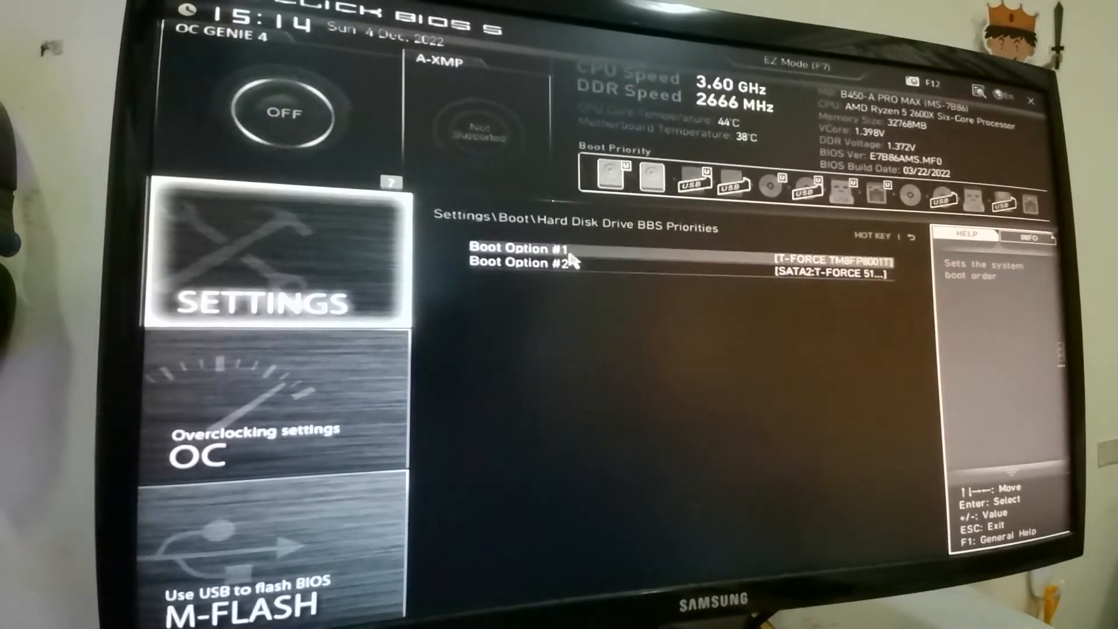
click(606, 250)
click(638, 324)
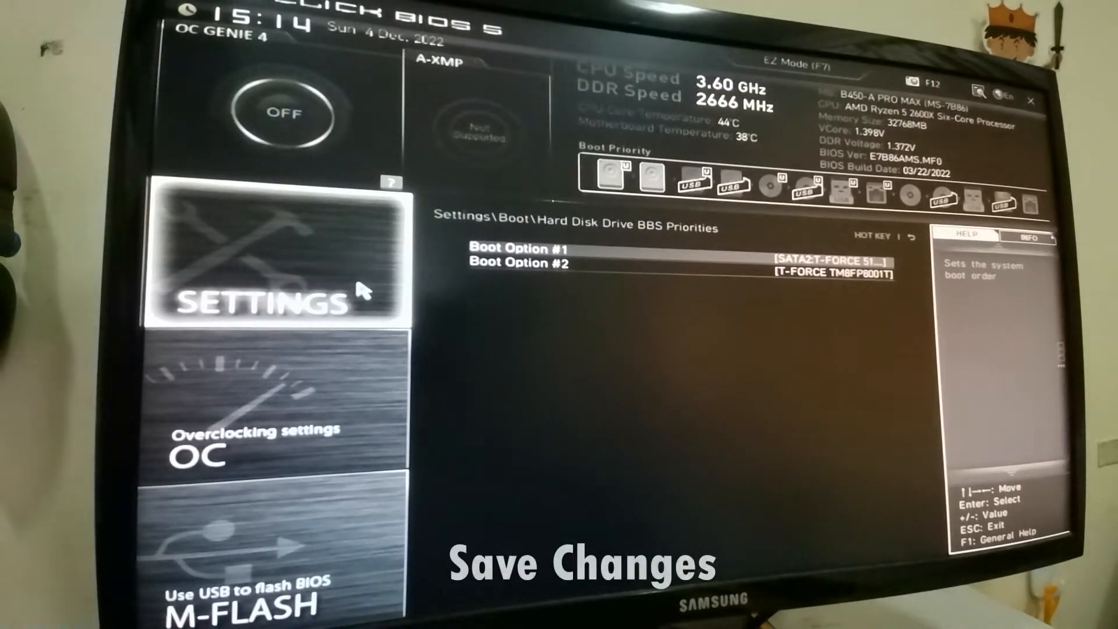
Save the changed BIOS settings.
click(362, 291)
click(460, 304)
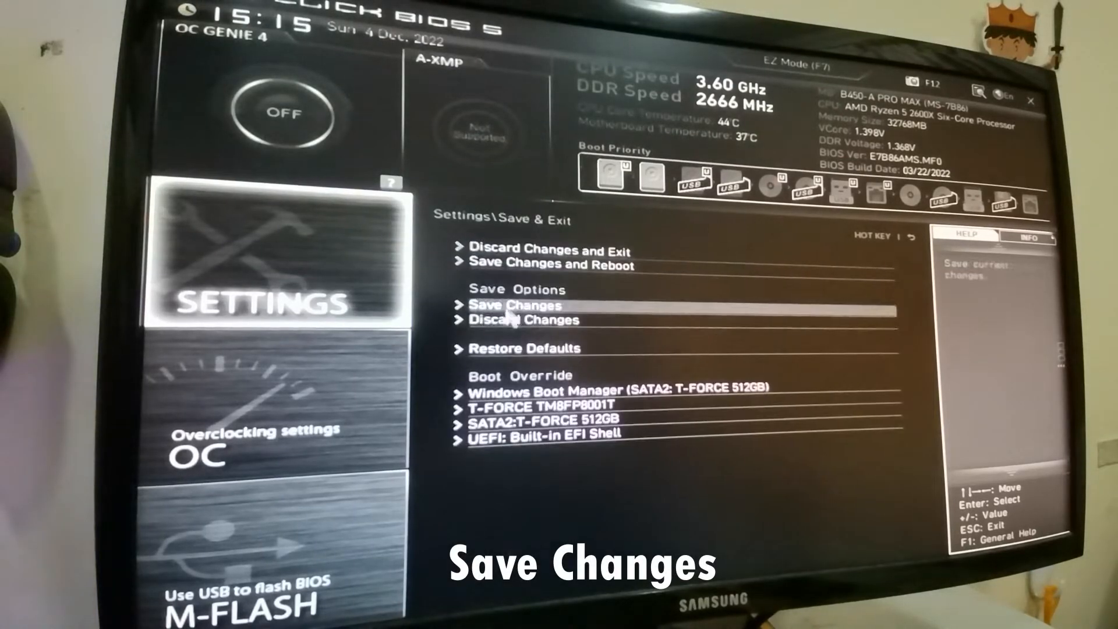
click(513, 305)
click(533, 390)
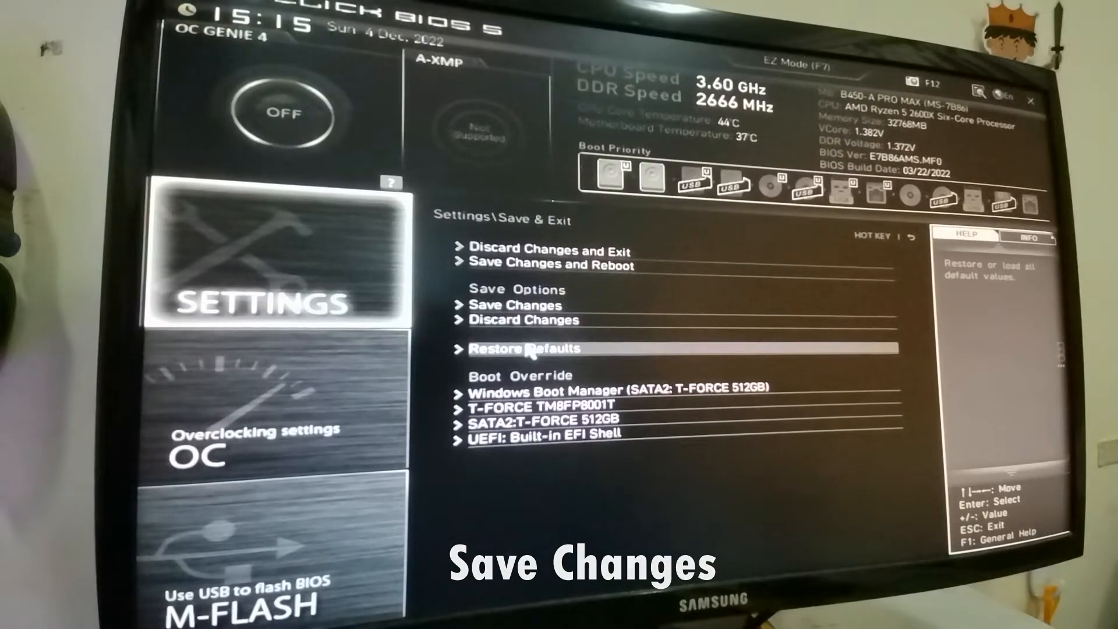
Exit the BIOS setup and sign in to Windows with the account password.
key(Escape)
key(Escape)
key(Escape)
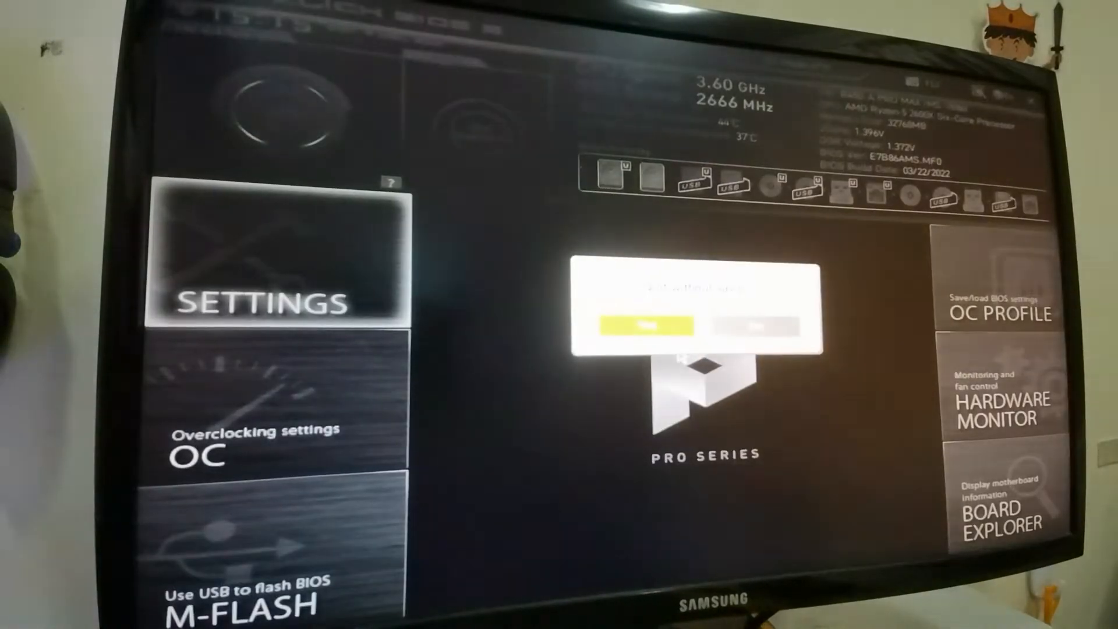
key(Return)
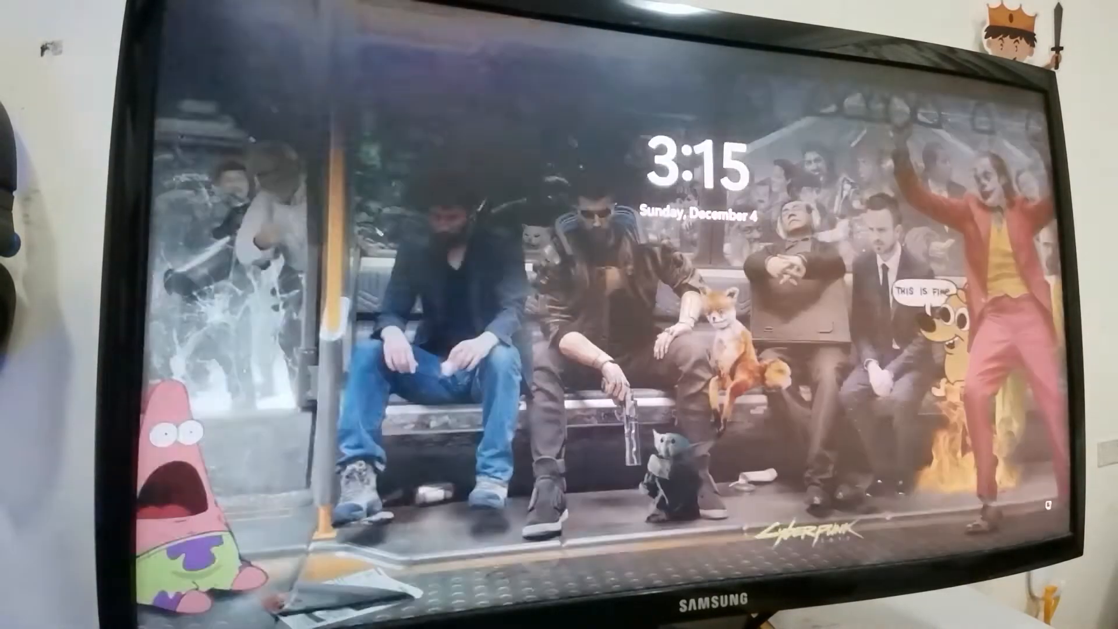
key(space)
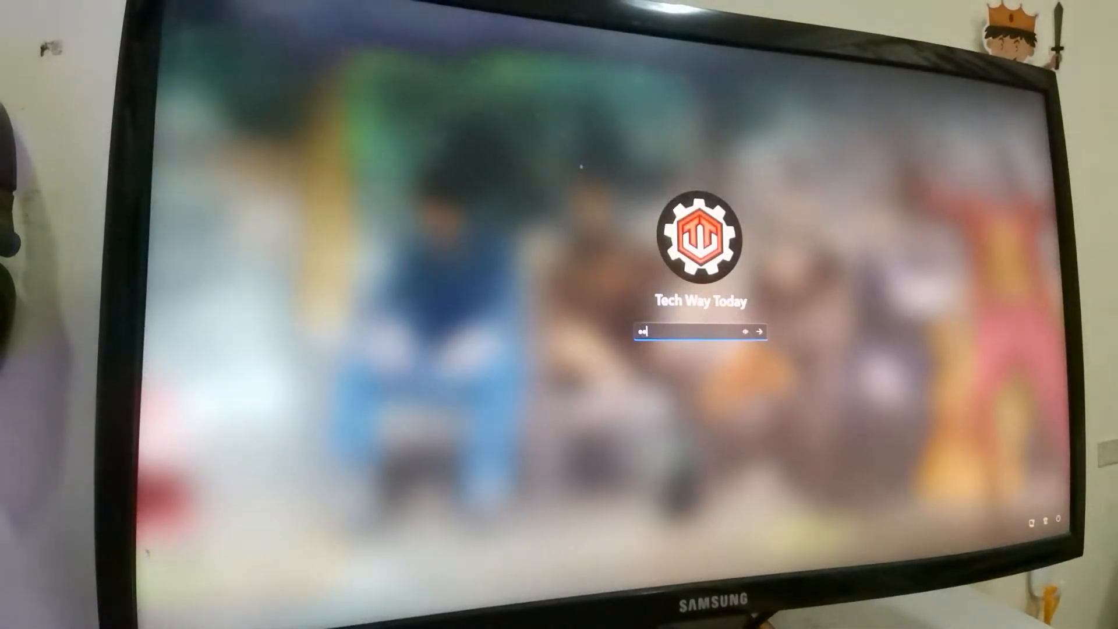
key(Return)
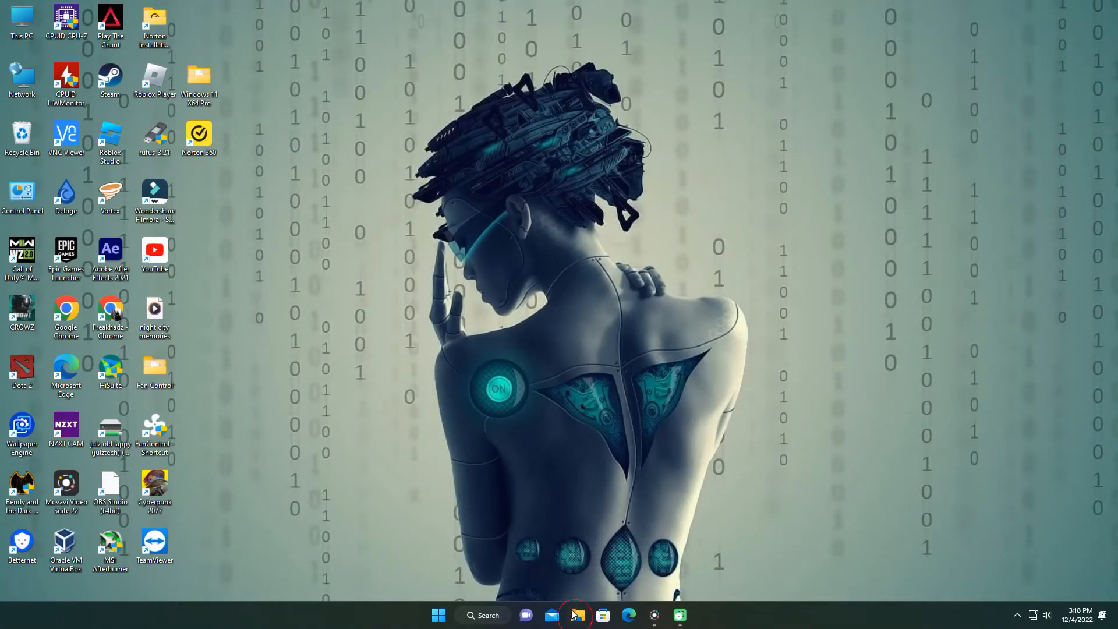
Switch to File Explorer and check which drives This PC lists.
key(super+e)
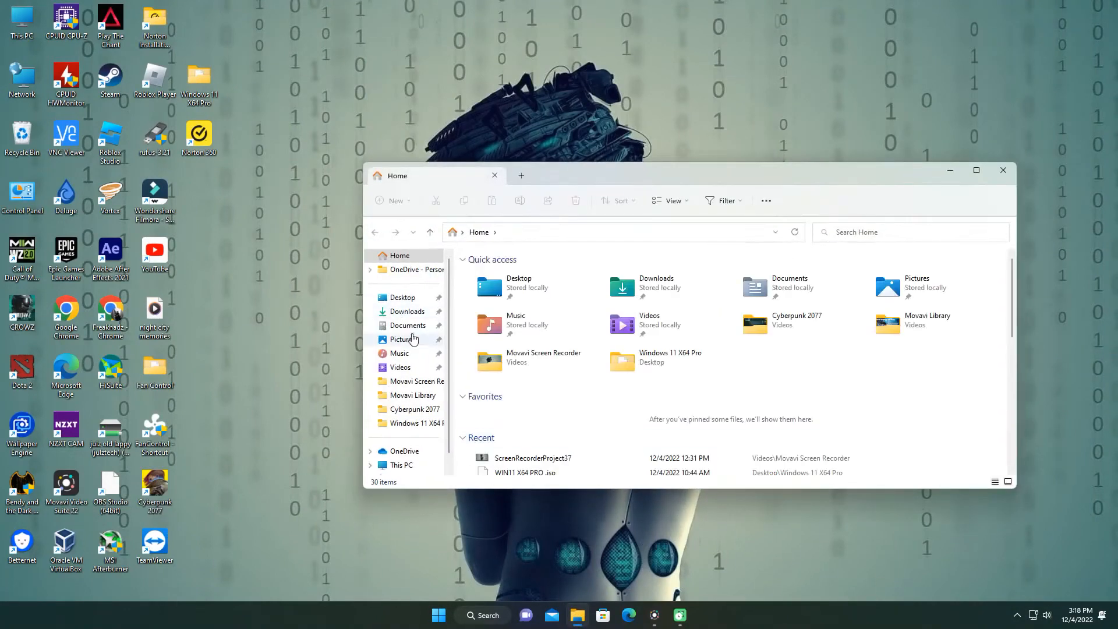
click(976, 170)
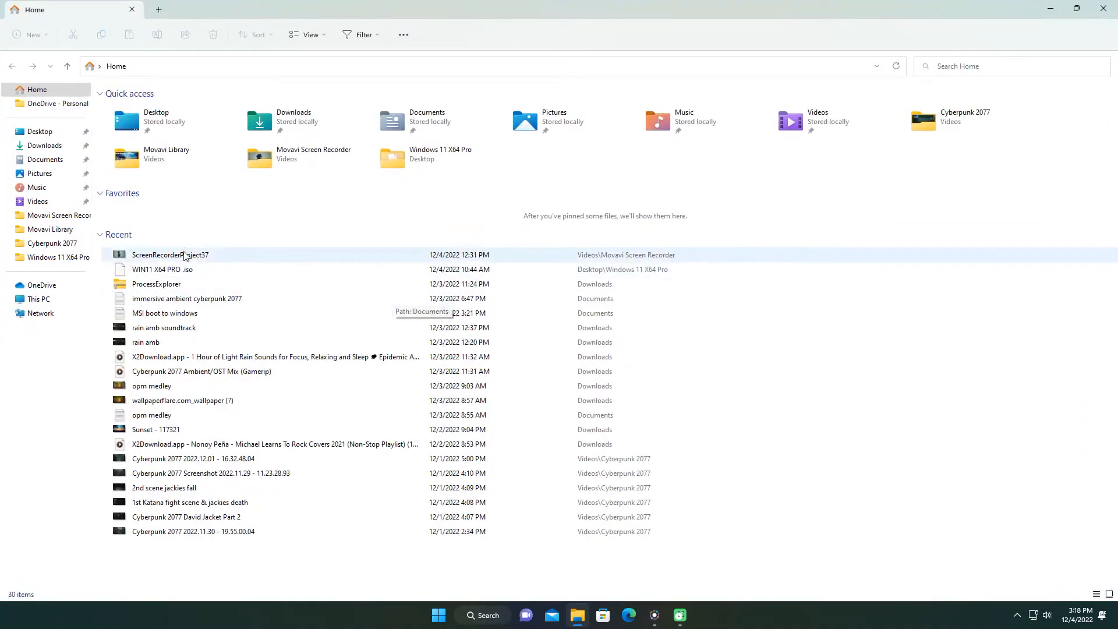
click(36, 300)
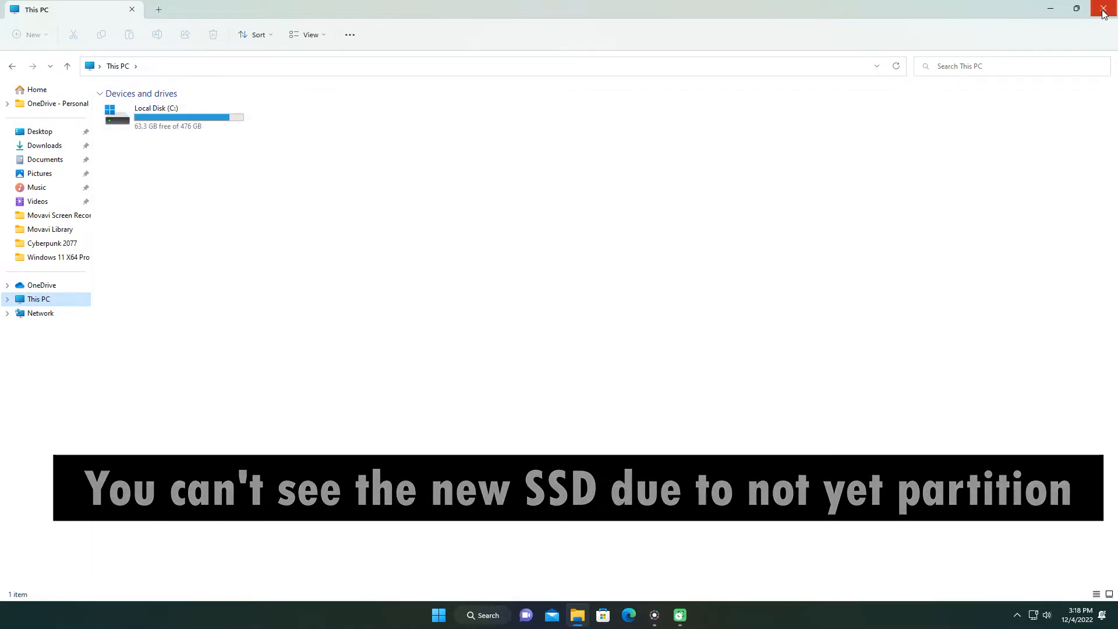
click(1076, 8)
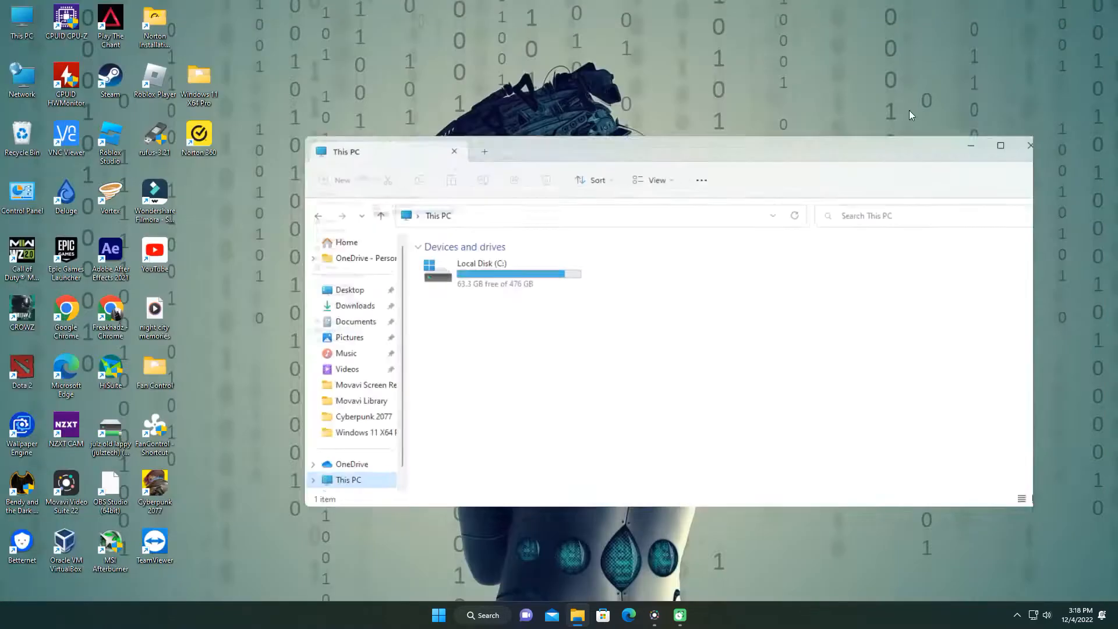
Open Disk Management and examine the unallocated space on Disk 1.
right_click(438, 618)
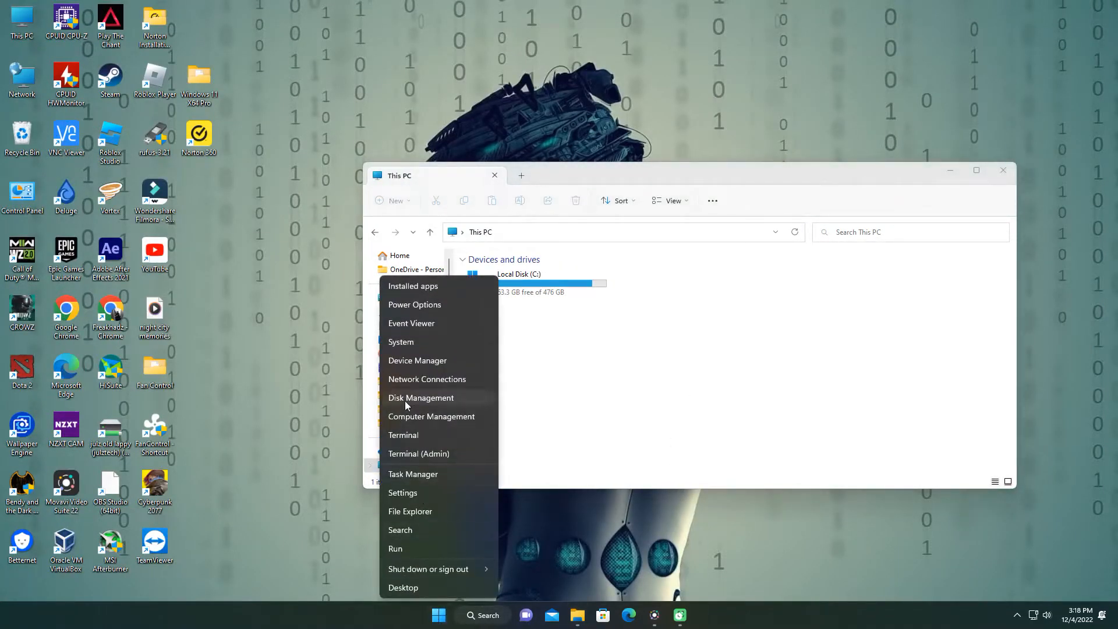
click(420, 398)
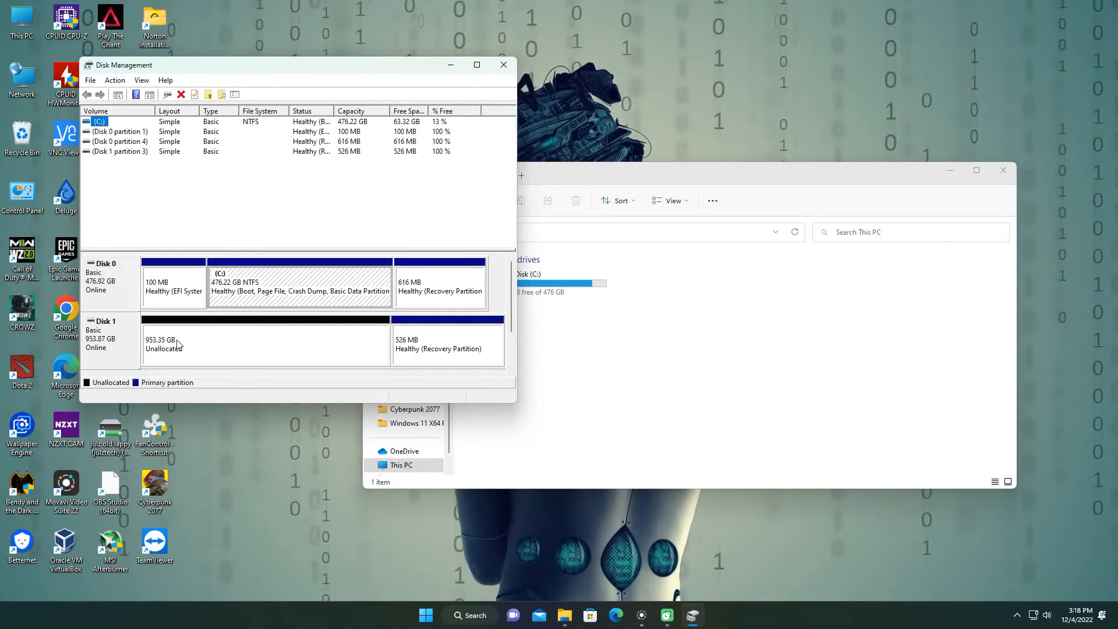
drag(368, 65, 466, 56)
click(300, 338)
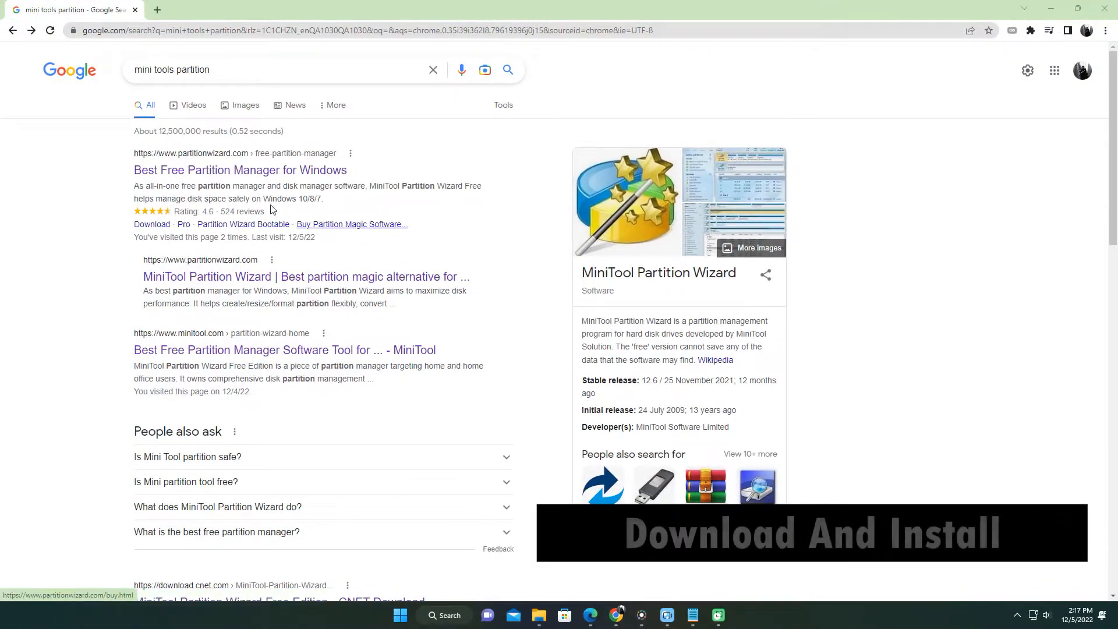
Switch to Chrome and download MiniTool Partition Wizard Free from partitionwizard.com.
click(226, 172)
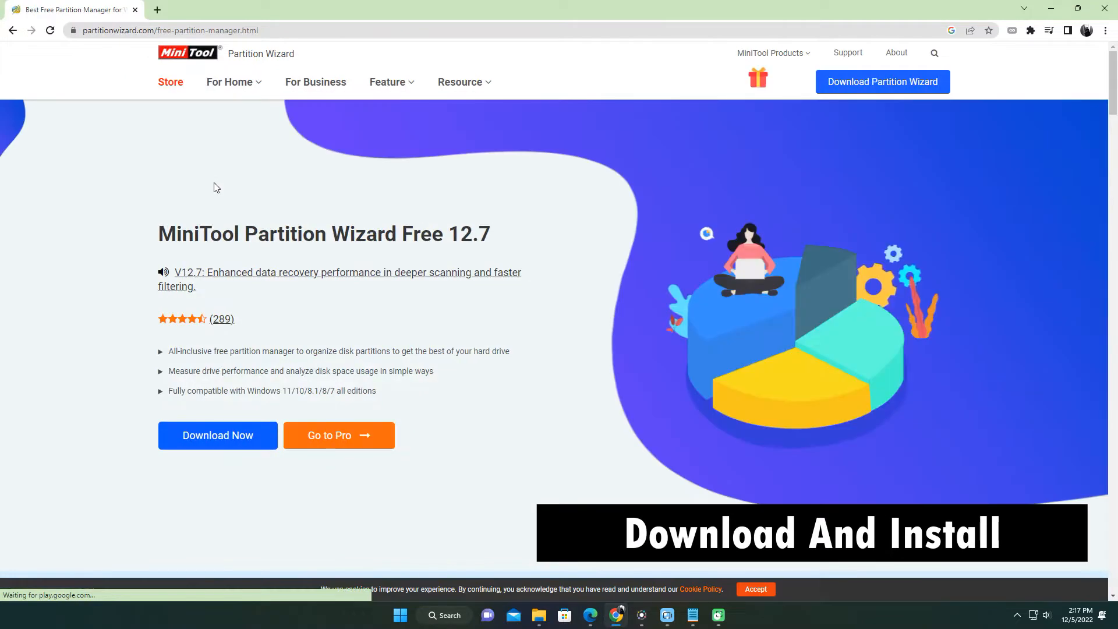
click(185, 431)
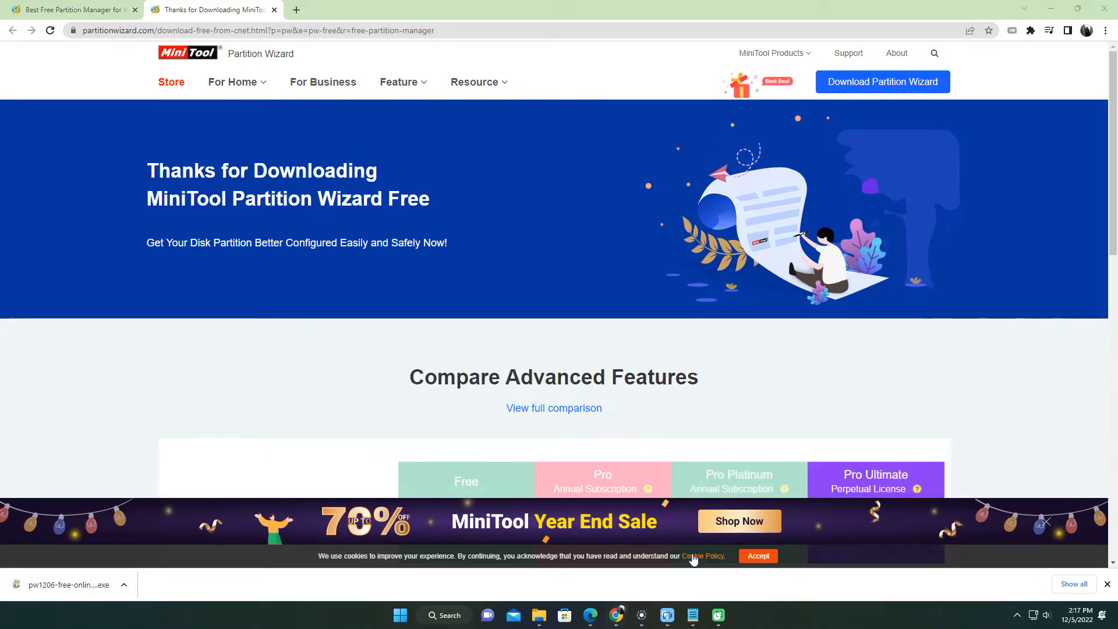
Scan the downloaded Partition Wizard installer on virustotal.com in a new tab and review the security vendors' analysis.
click(297, 9)
text(virustotal.com)
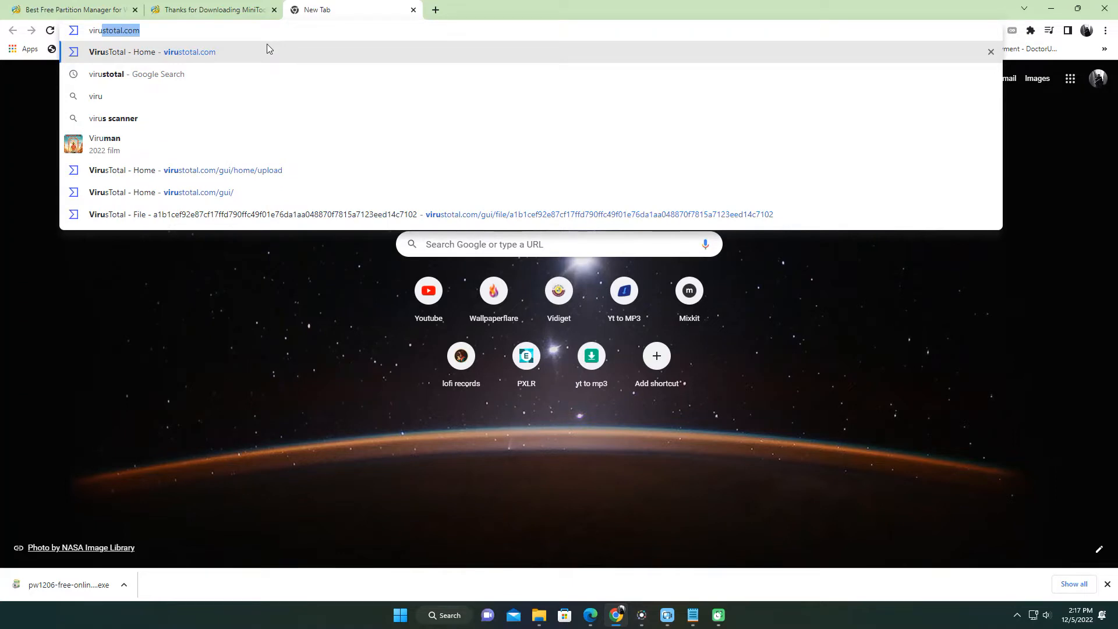
click(265, 56)
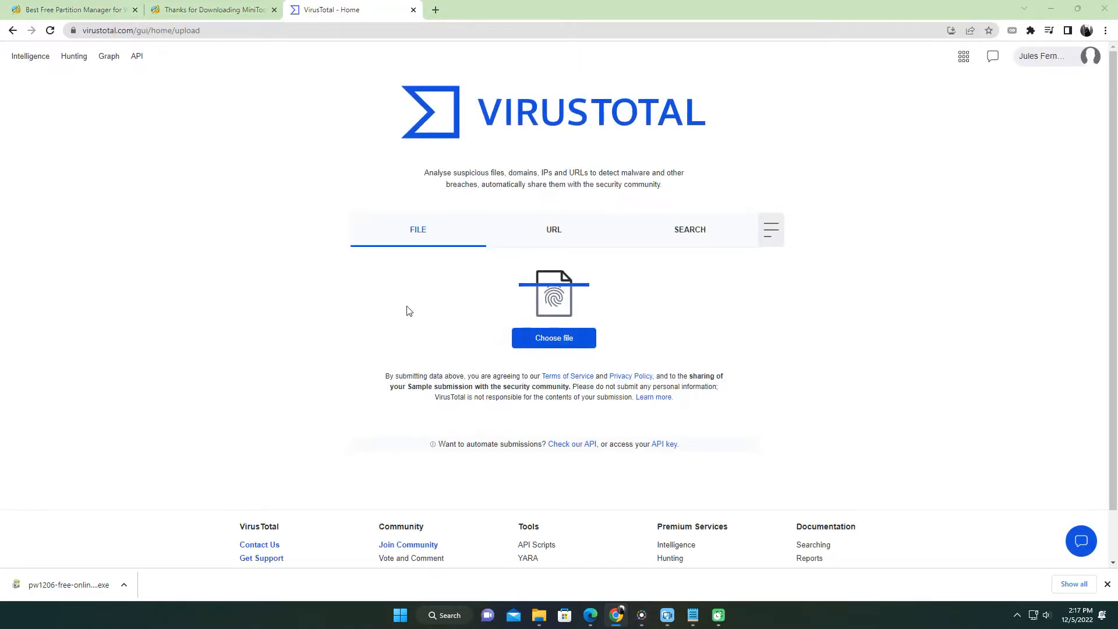
double_click(136, 126)
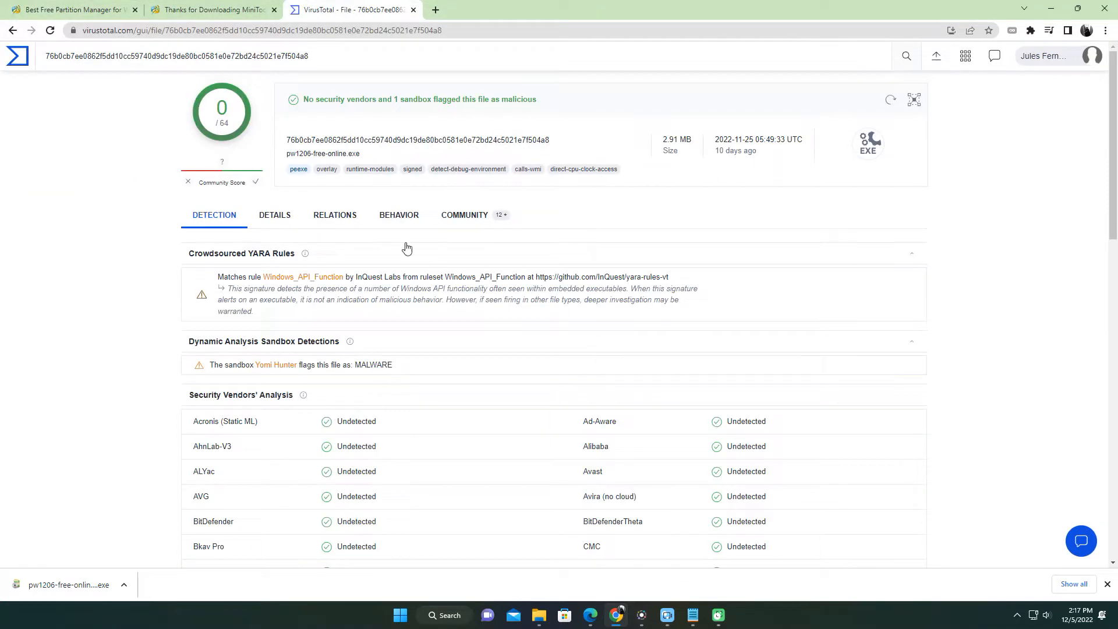
scroll(407, 388, down, 5)
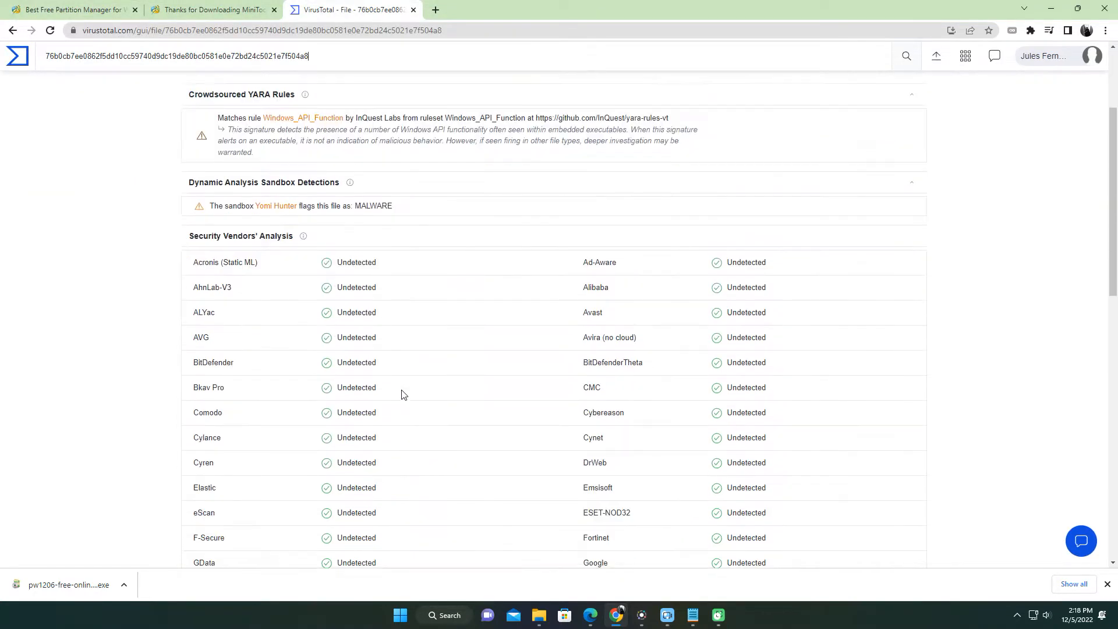
Minimize Chrome, File Explorer and Disk Management, and open MiniTool Partition Wizard Free from the MiniTool Software launcher.
scroll(400, 389, up, 5)
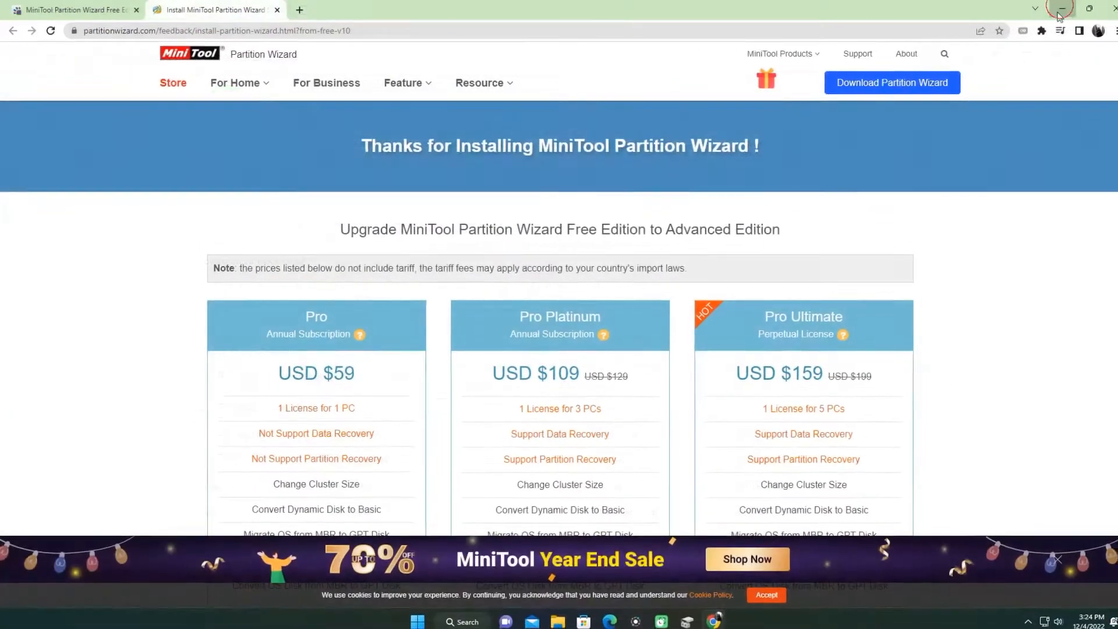
click(1058, 13)
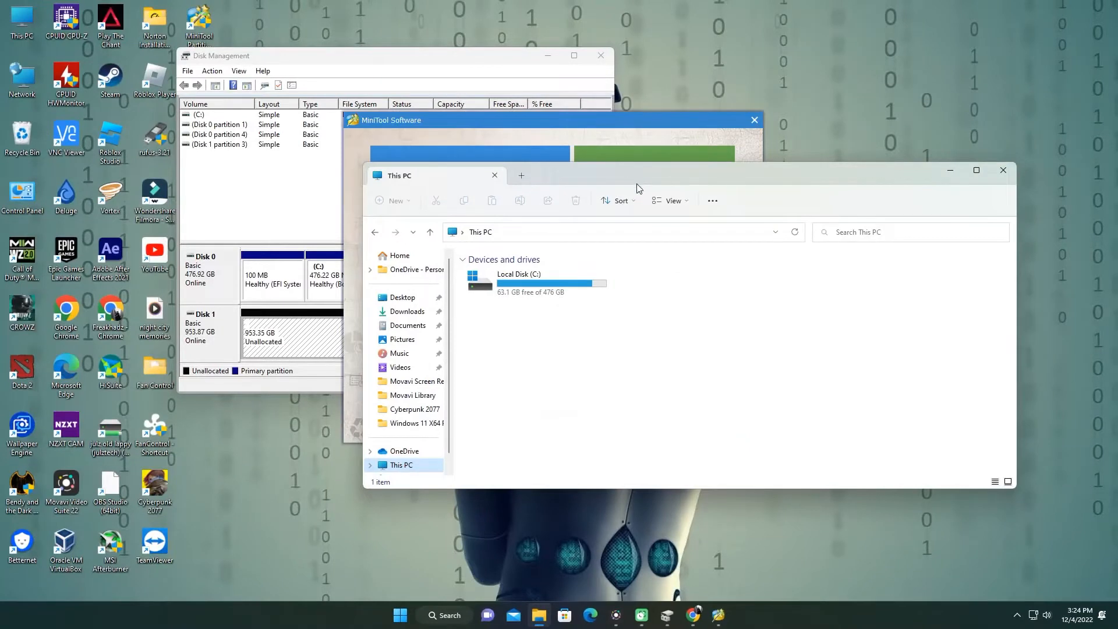
click(629, 120)
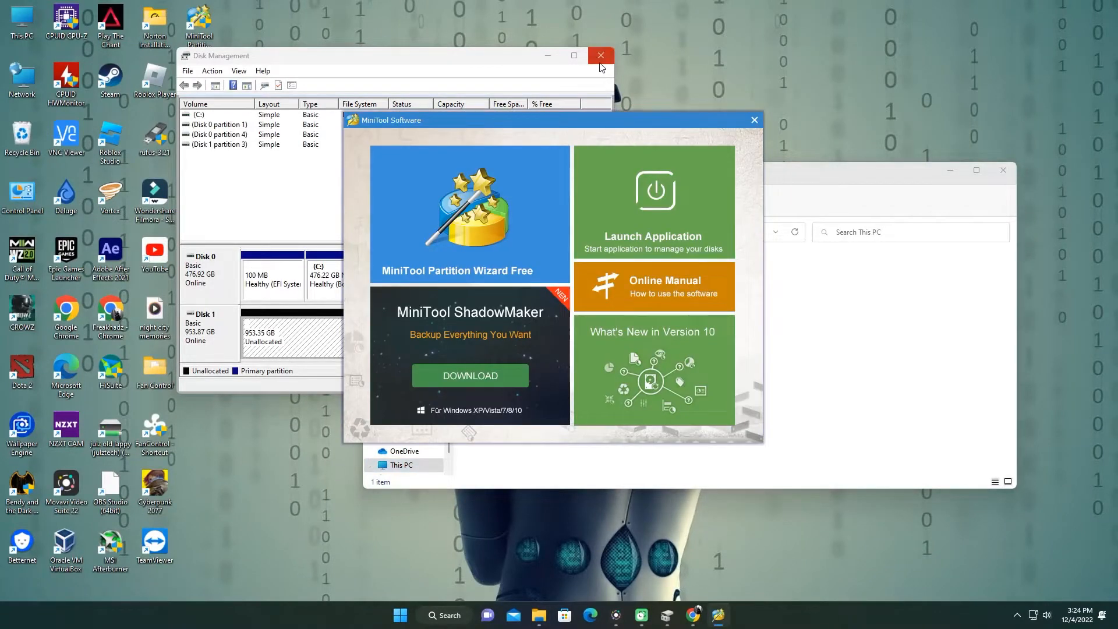
drag(630, 124, 530, 72)
click(947, 169)
click(549, 56)
drag(456, 70, 583, 134)
click(517, 257)
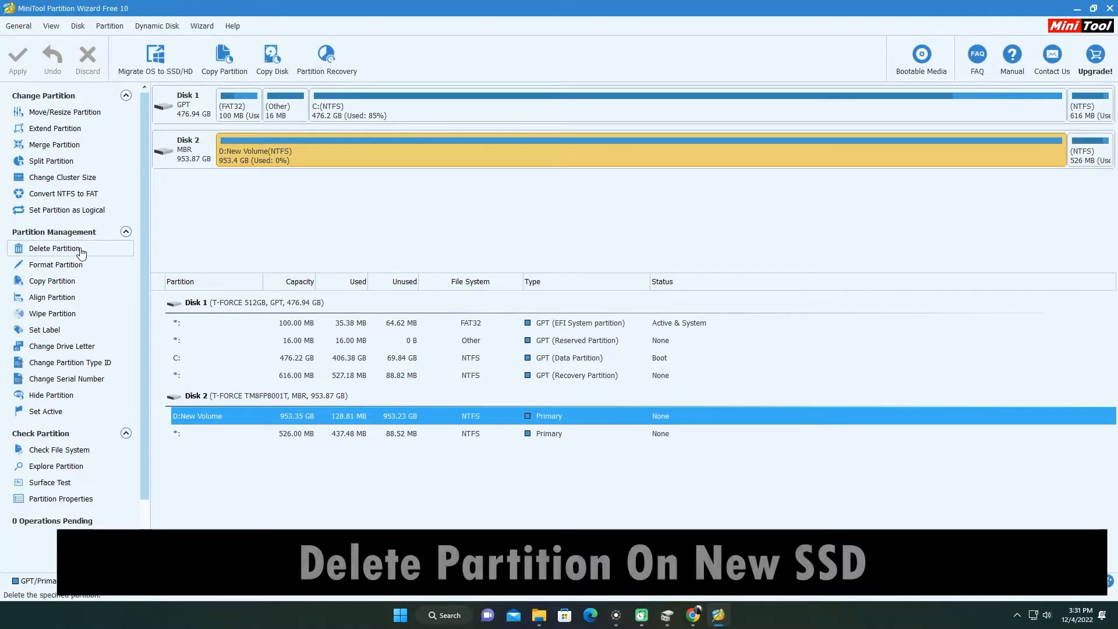
Delete the D: New Volume partition on Disk 2 and apply the pending change.
click(54, 248)
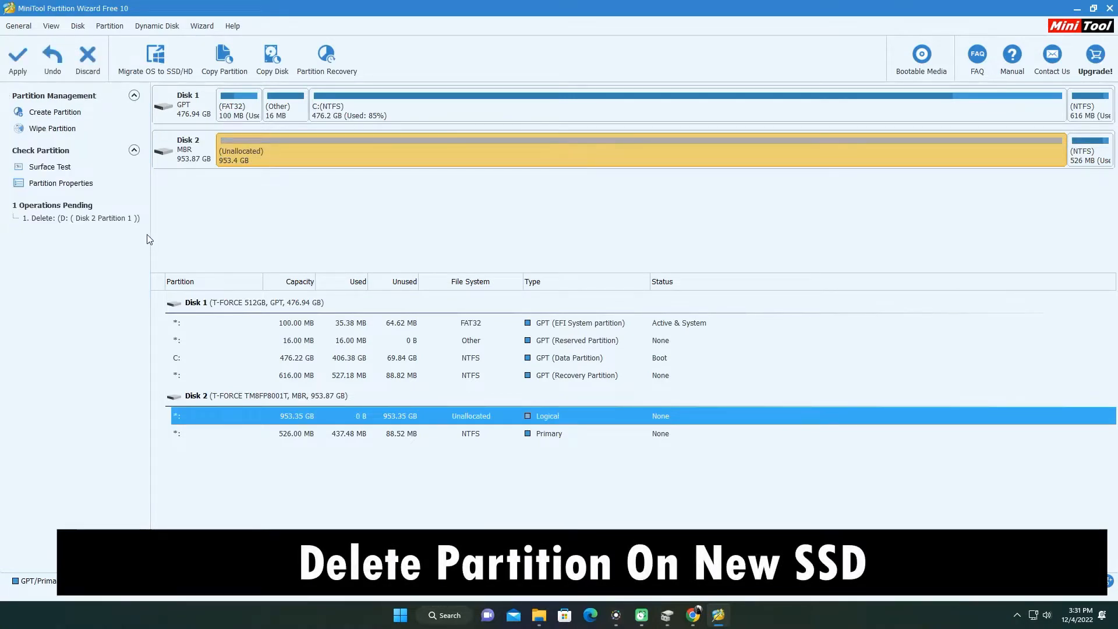
right_click(269, 162)
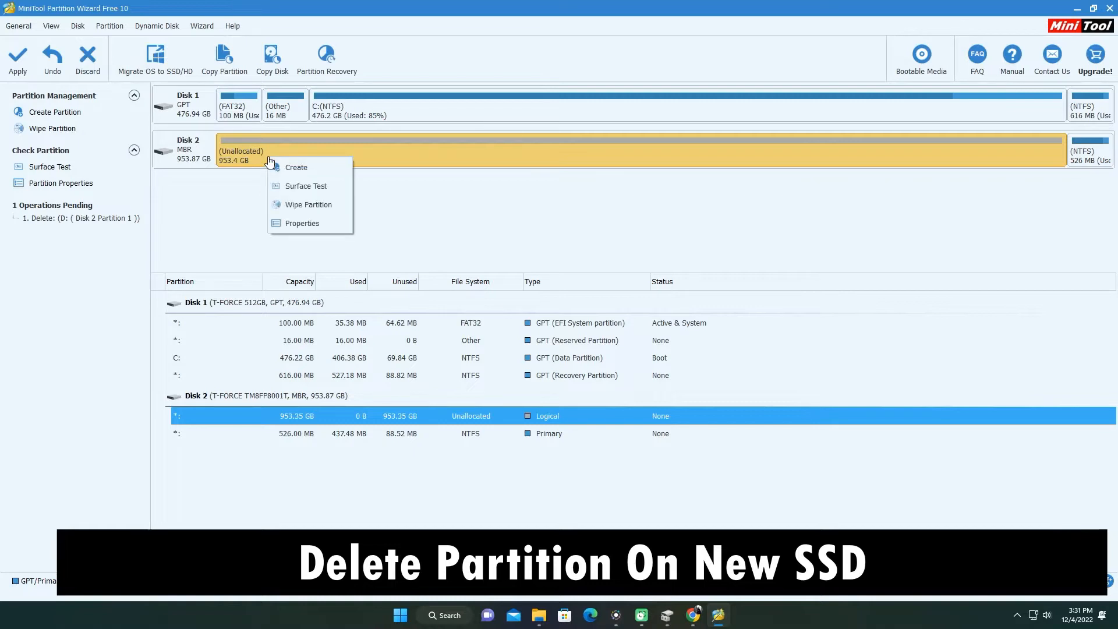
click(251, 159)
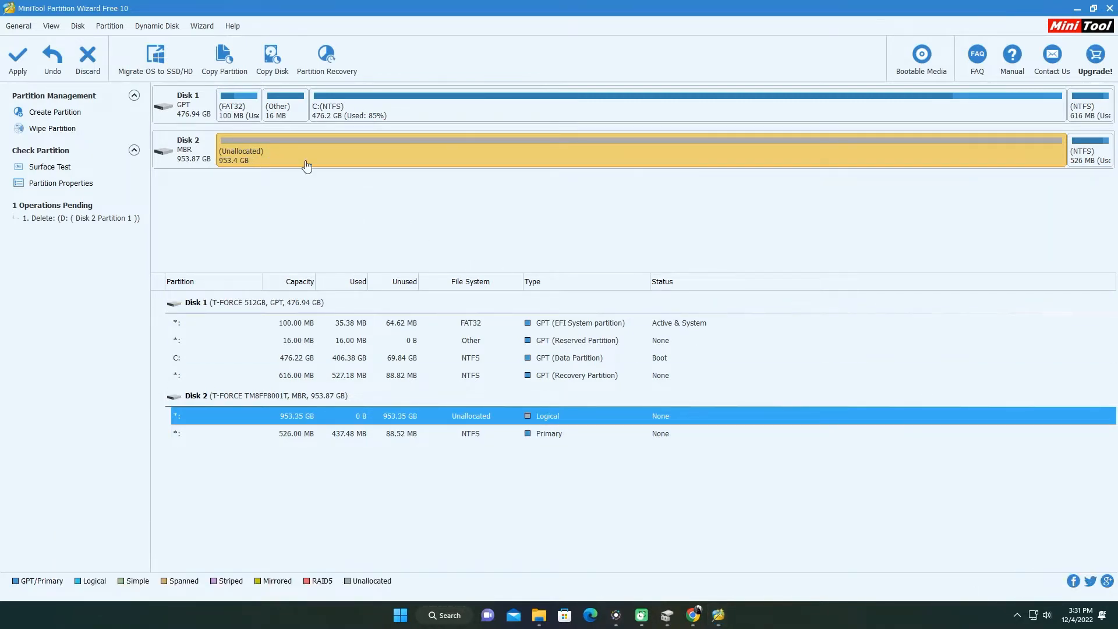
click(16, 64)
click(537, 331)
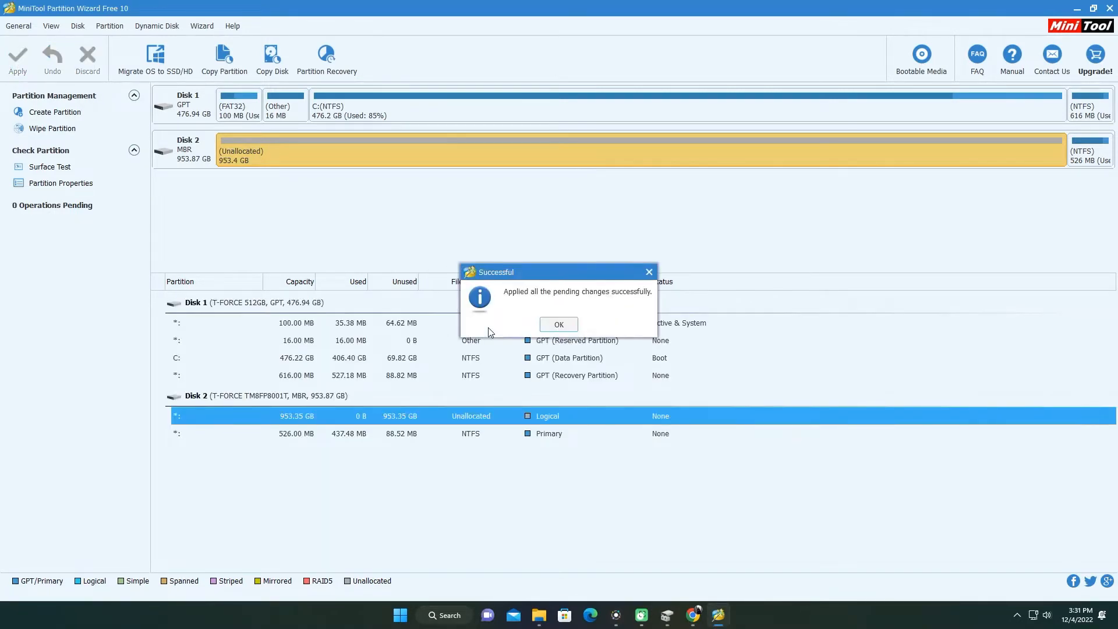
click(558, 326)
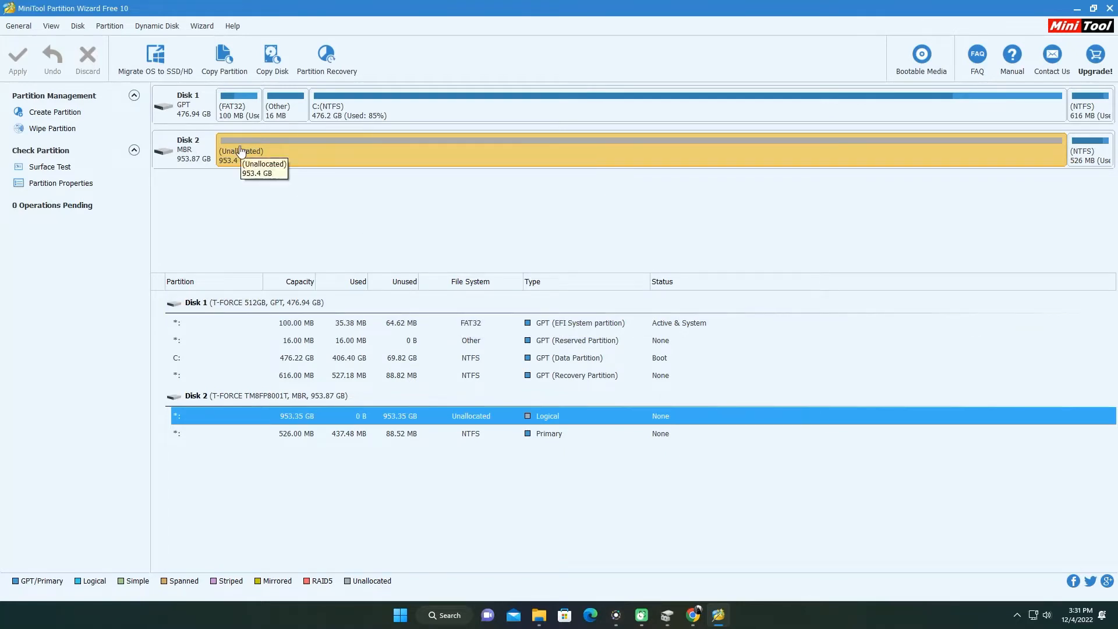
Set up an OS migration from Disk 1 using option A to replace the system disk, with Disk 2 as the destination.
click(247, 106)
click(197, 111)
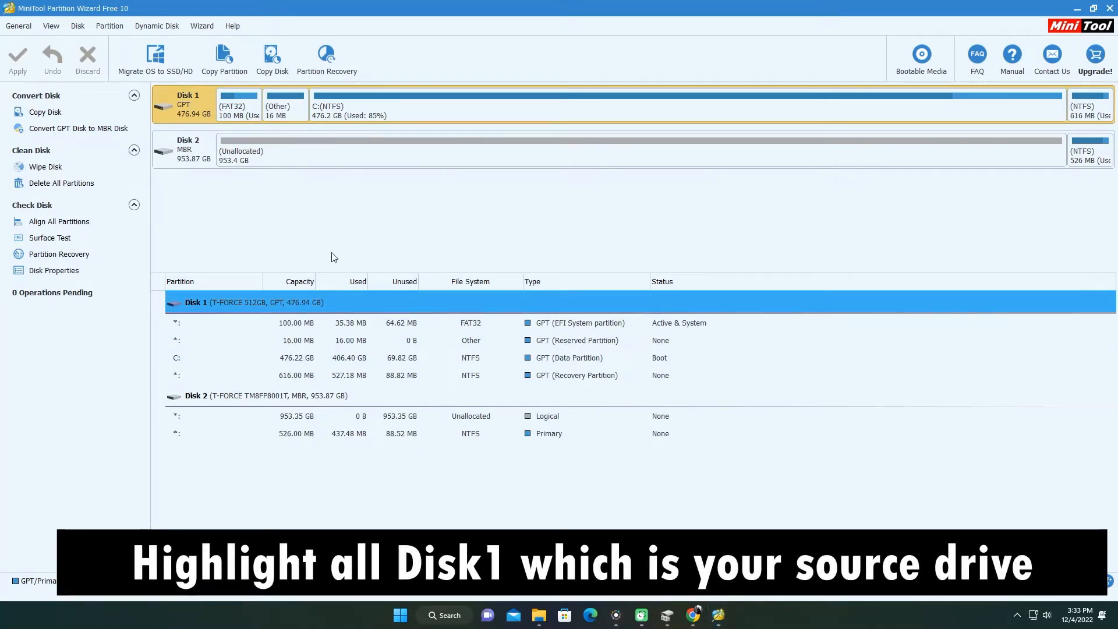
click(184, 113)
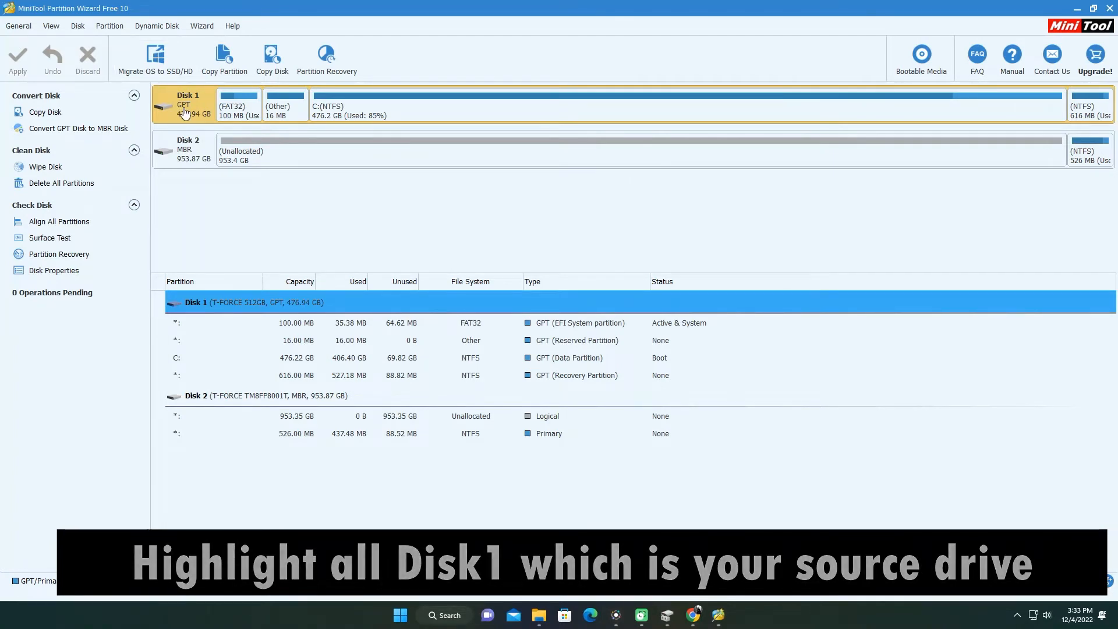
click(156, 65)
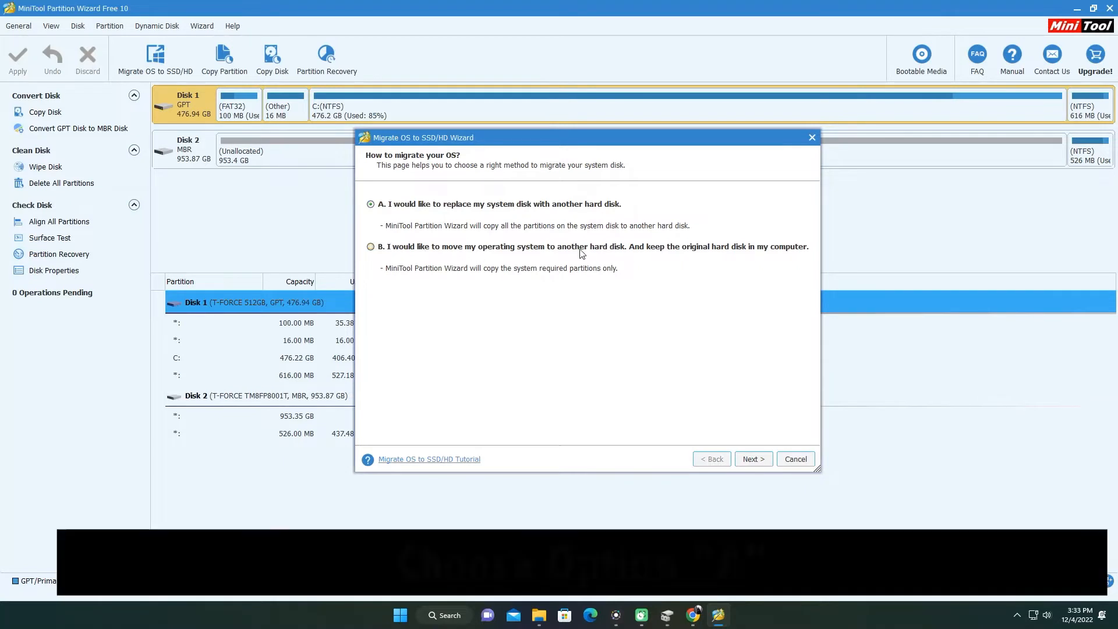
click(757, 463)
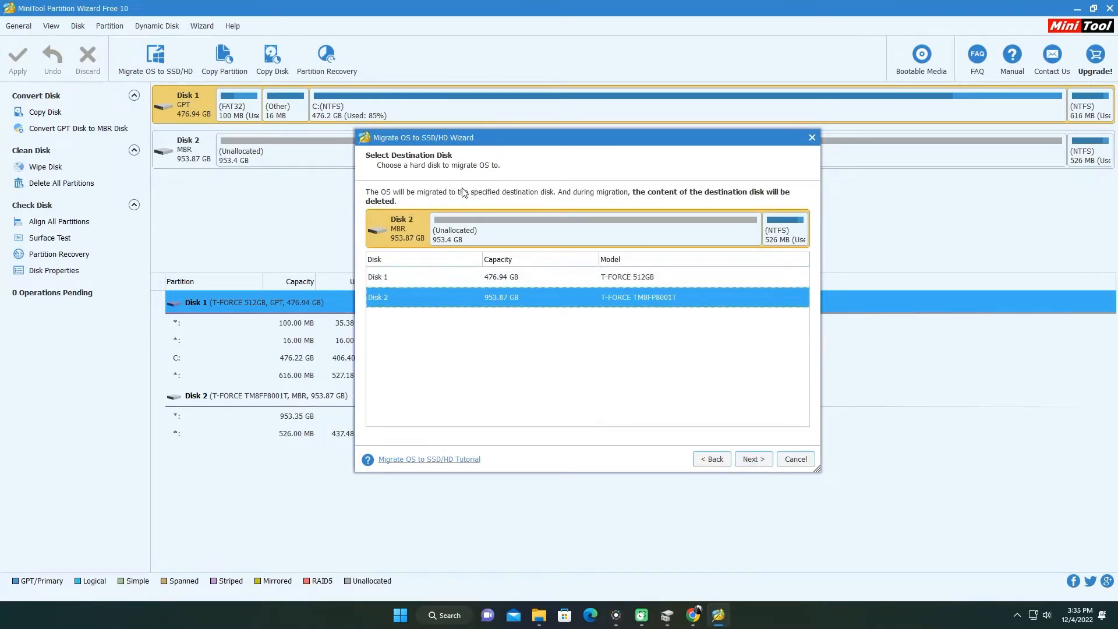
click(754, 460)
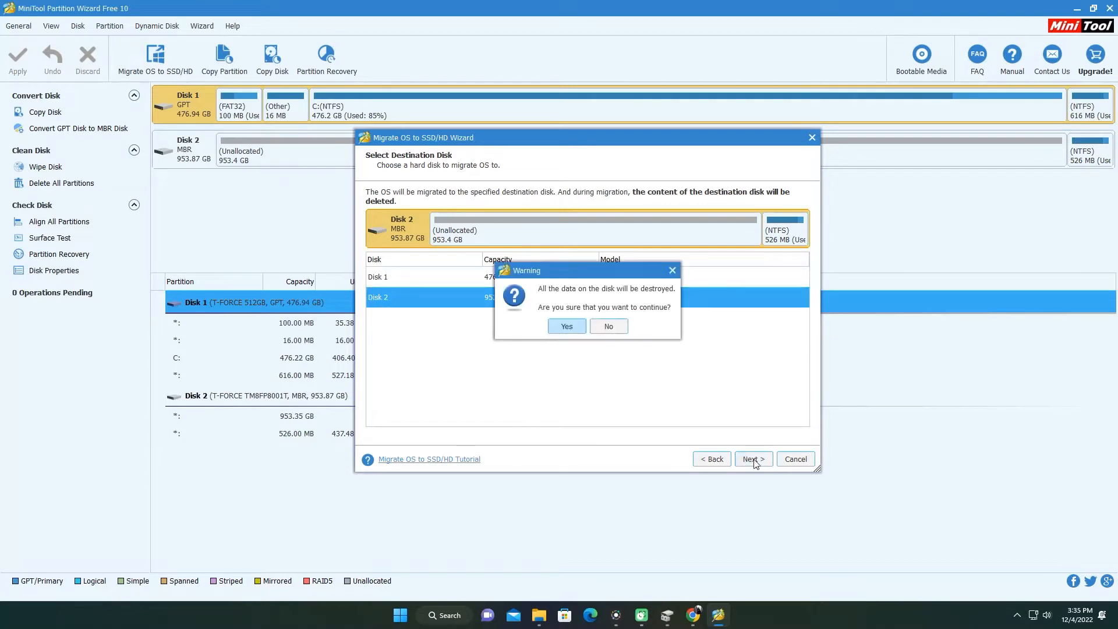
click(565, 327)
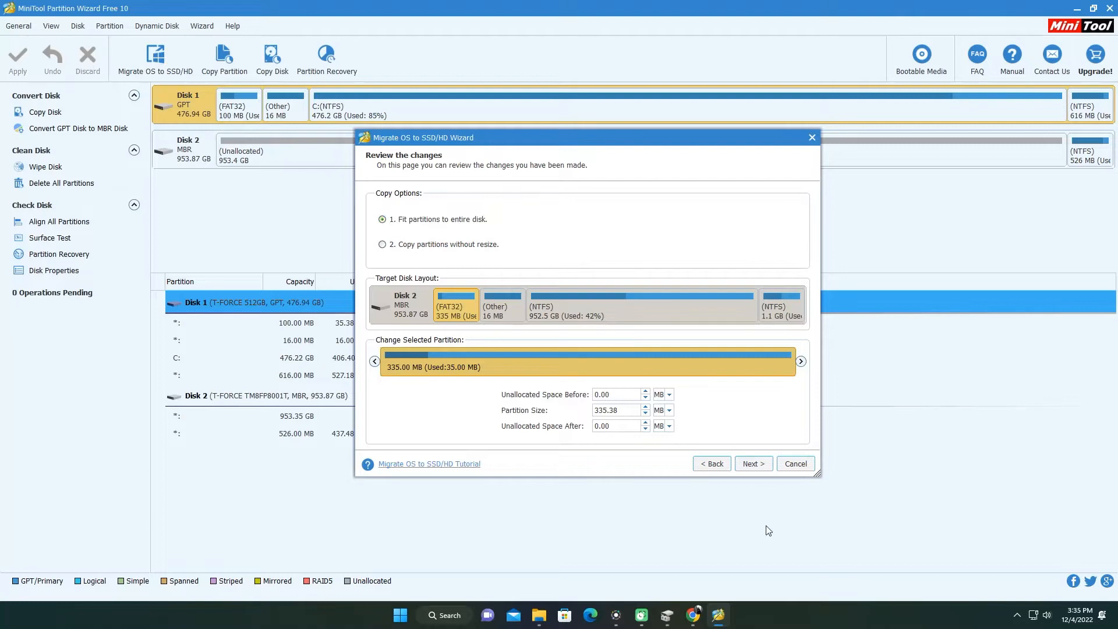
Finish the migration wizard with partitions fitted to the entire disk, and apply the pending operations with a PC restart.
click(761, 472)
click(754, 465)
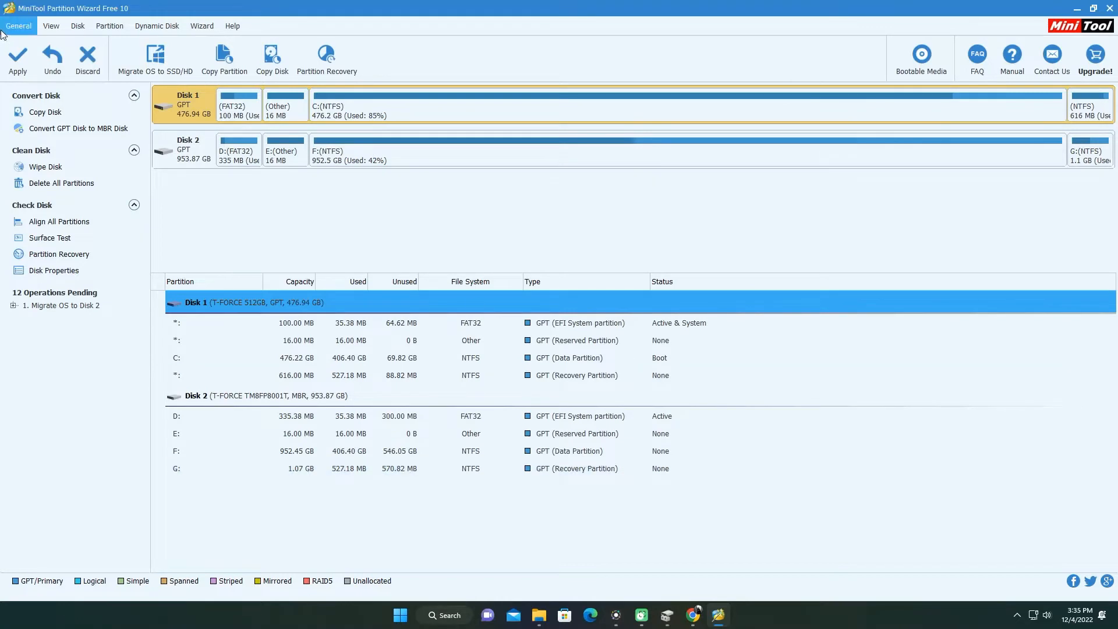
click(17, 63)
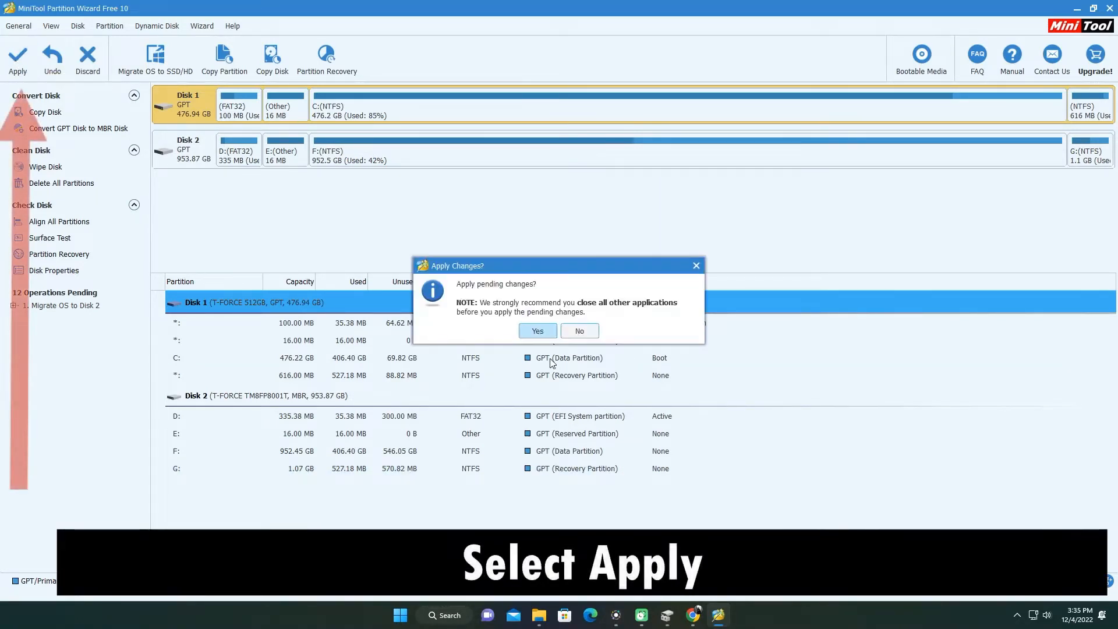
click(539, 333)
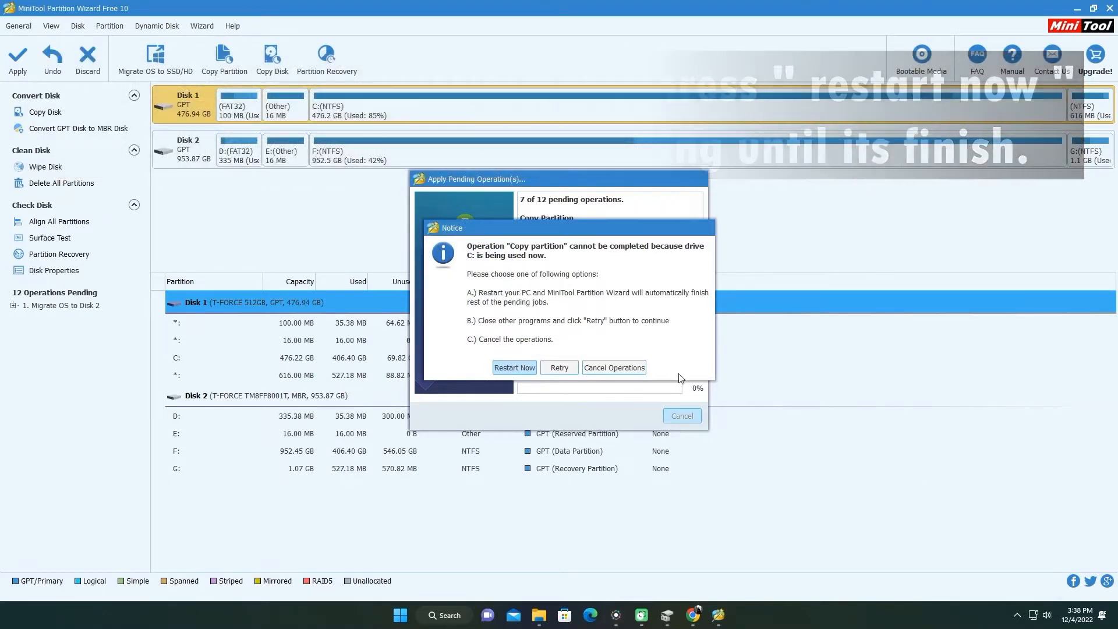
click(515, 368)
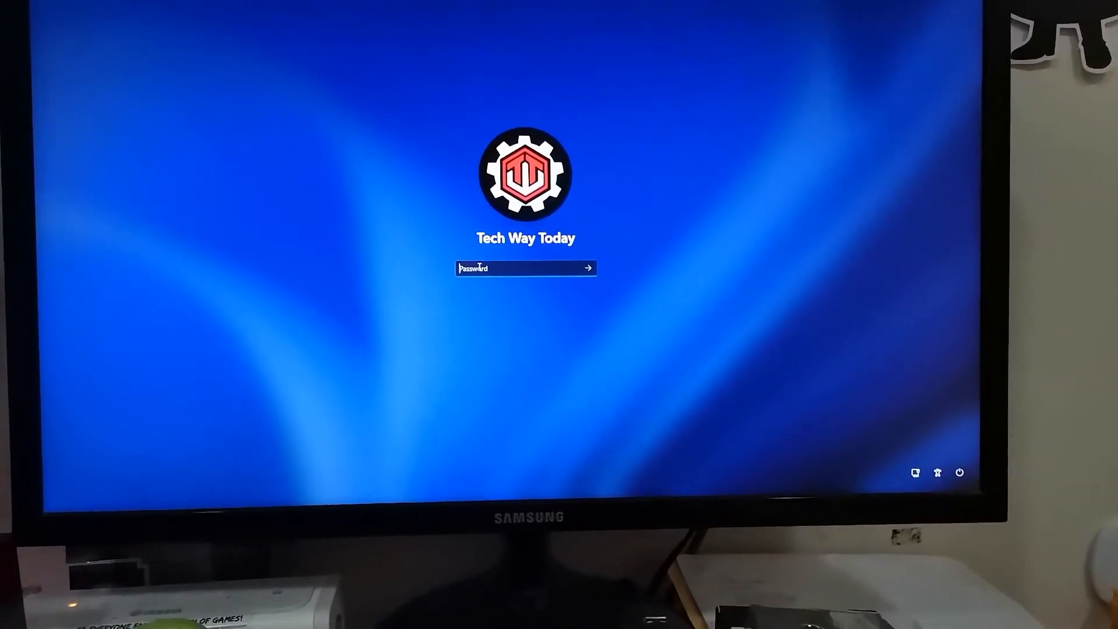
Sign in to Windows with the account password and open This PC in File Explorer to check the drives.
text(•••)
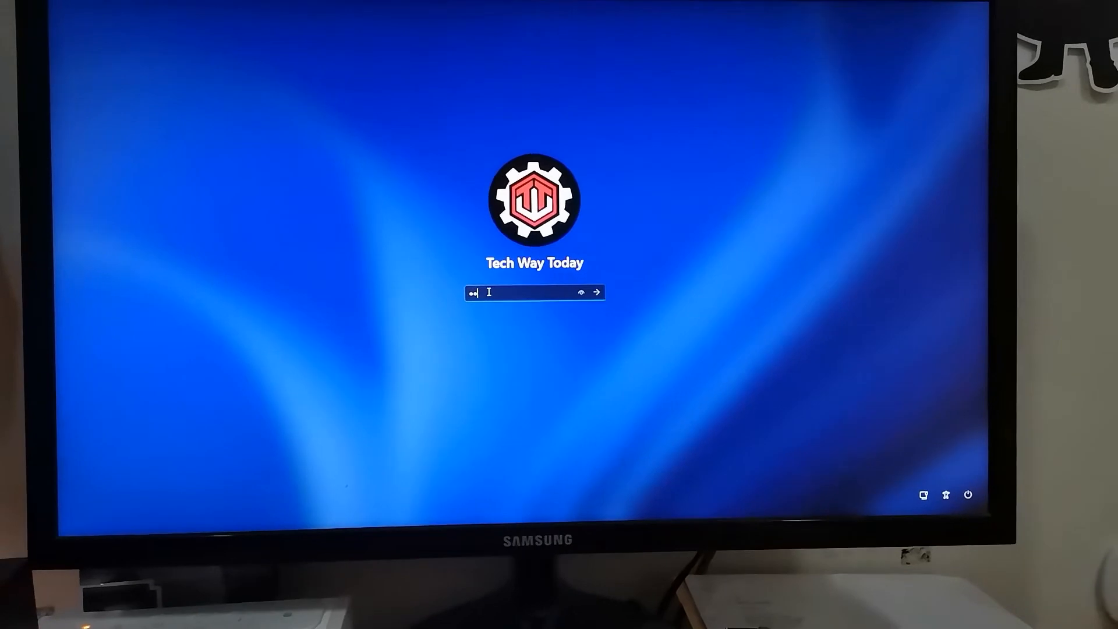
key(Return)
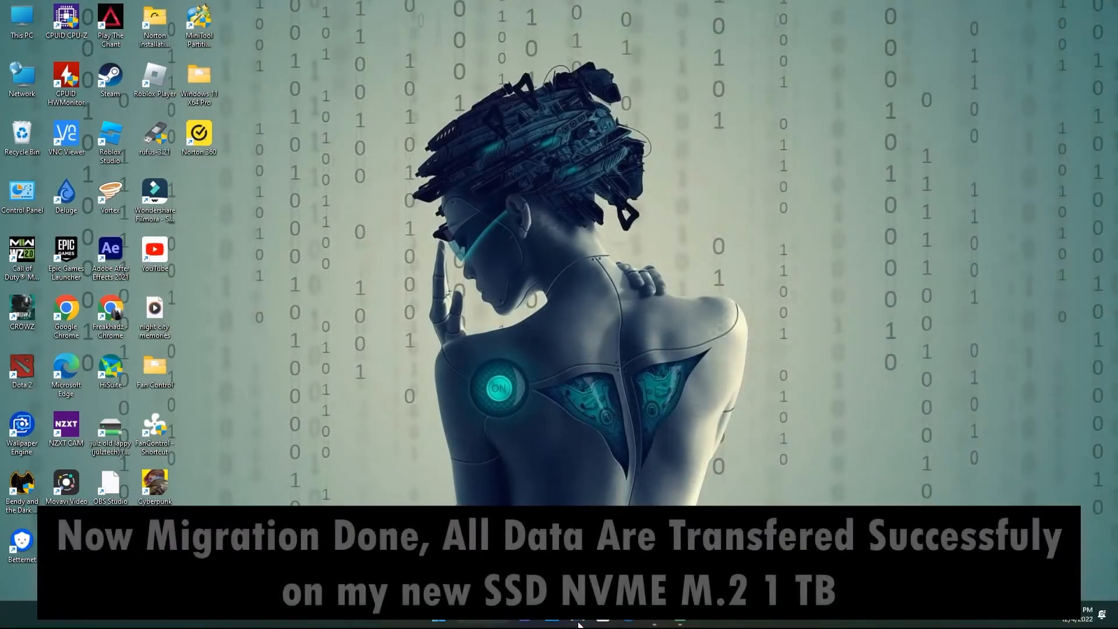
click(578, 622)
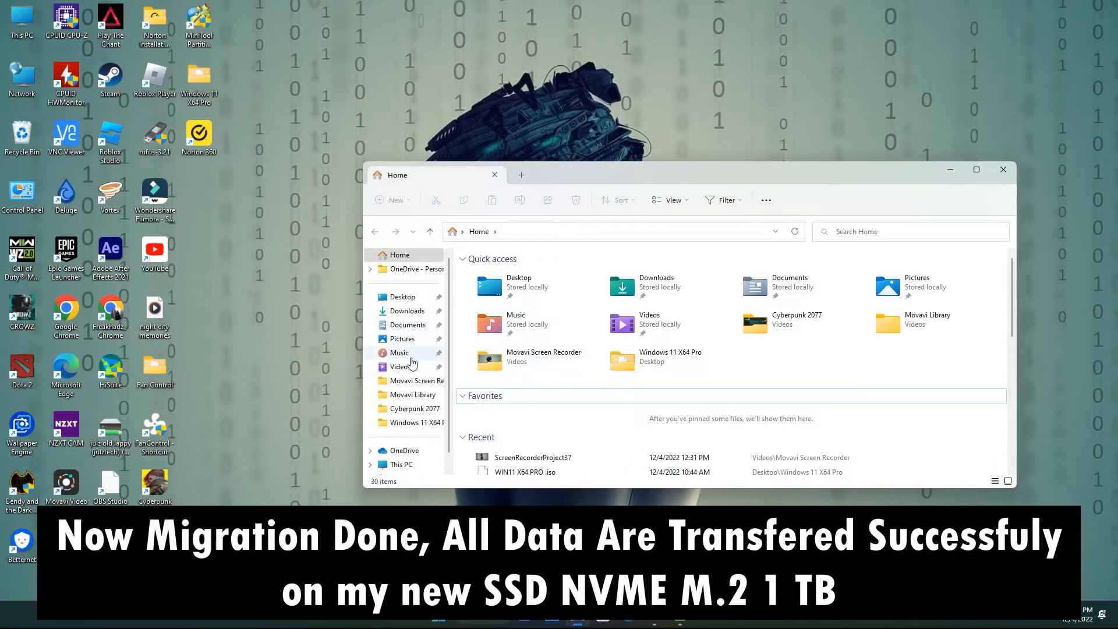
click(407, 468)
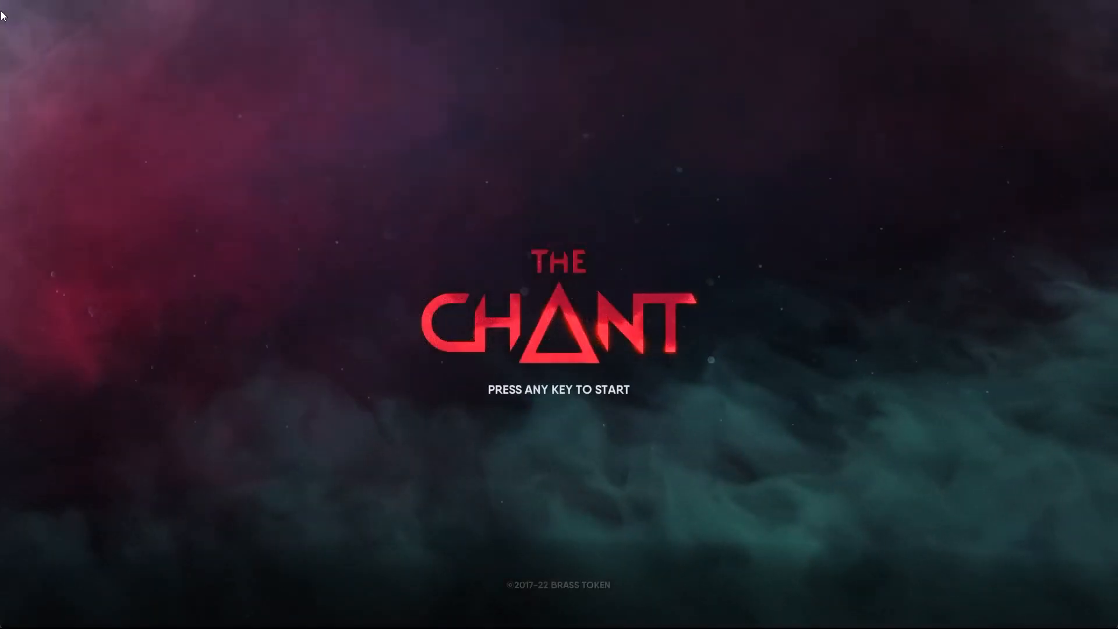
Continue past The Chant's title screen to its main menu and quit the game to the desktop.
key(space)
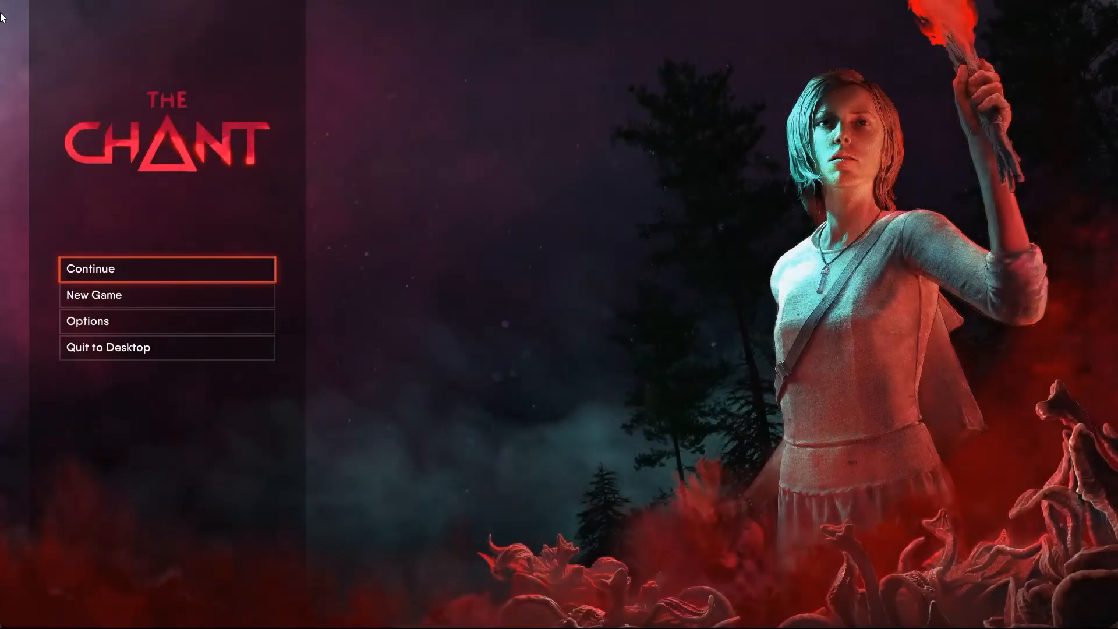
click(108, 349)
click(452, 340)
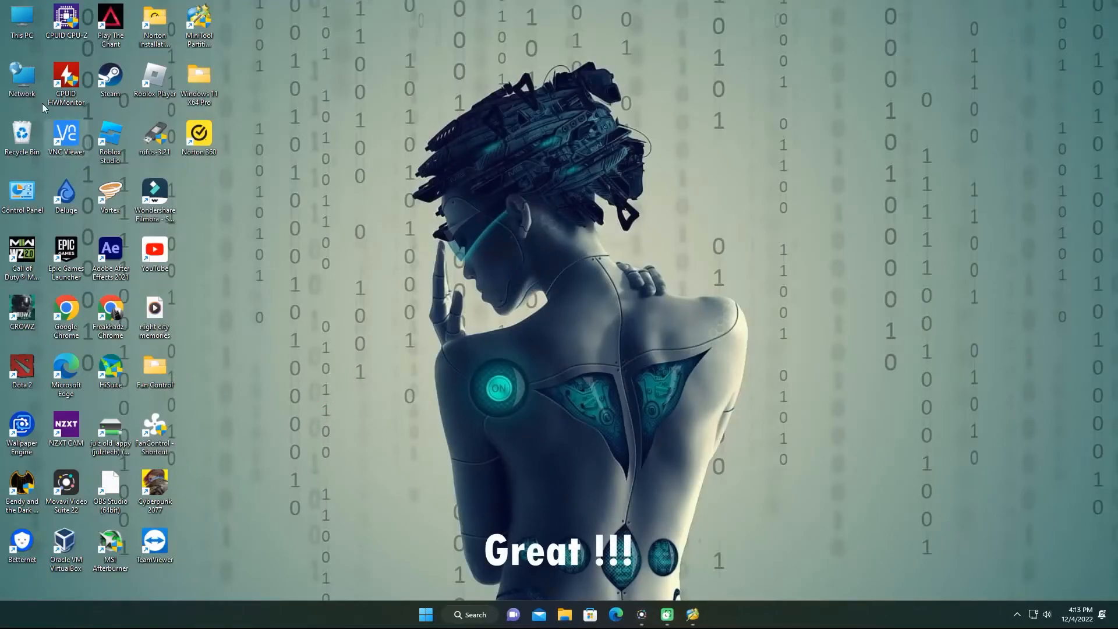
Launch Cyberpunk 2077 from the desktop and skip its intro screens to check that the game runs.
double_click(156, 493)
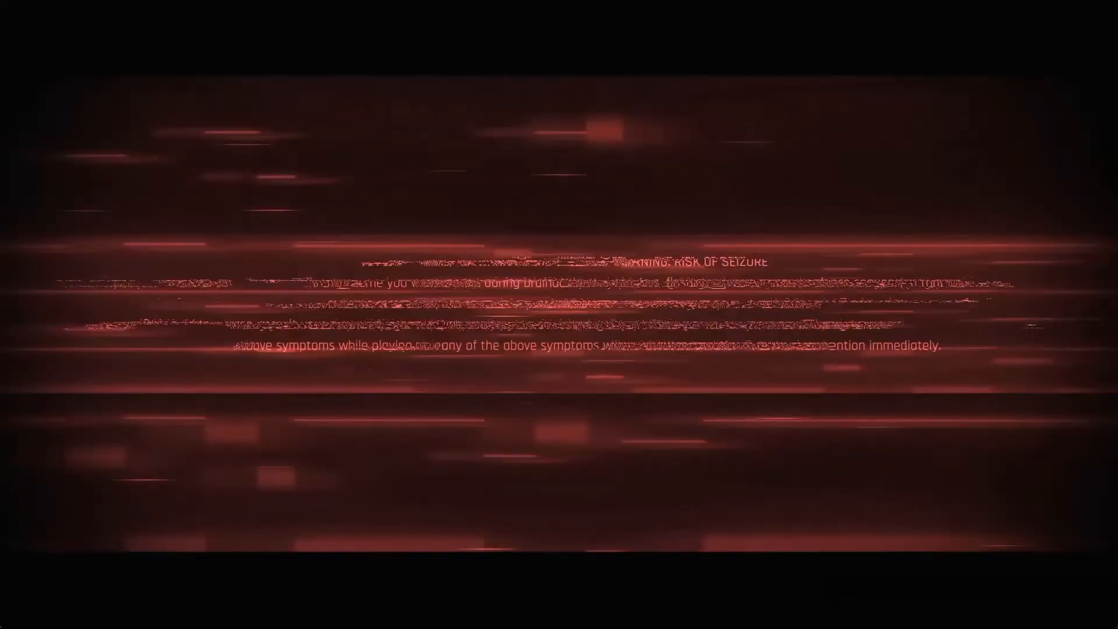
key(space)
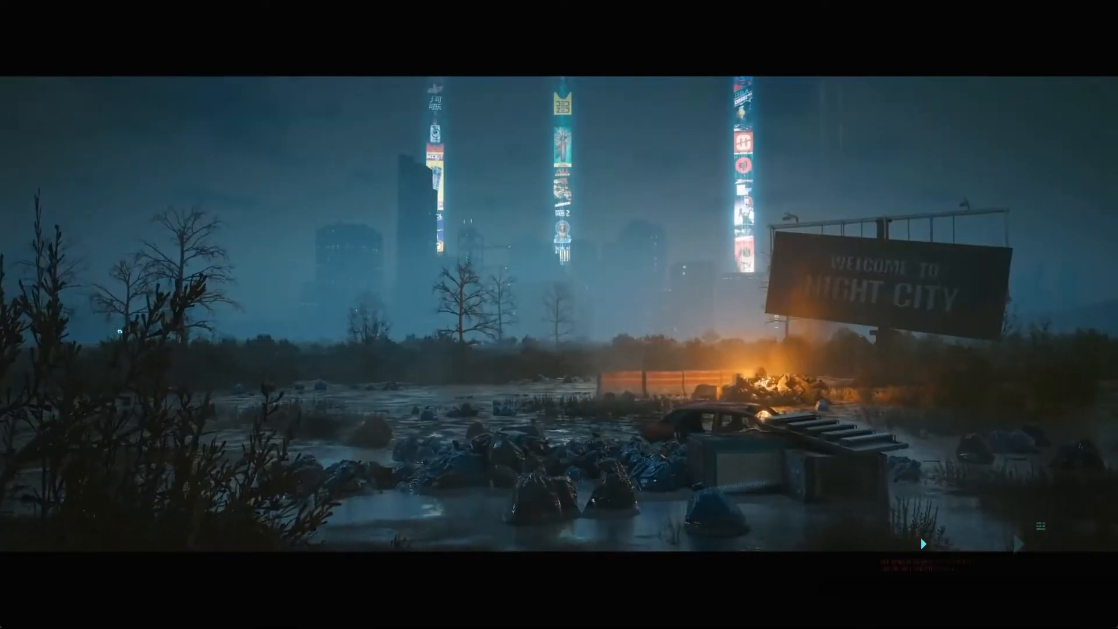
key(space)
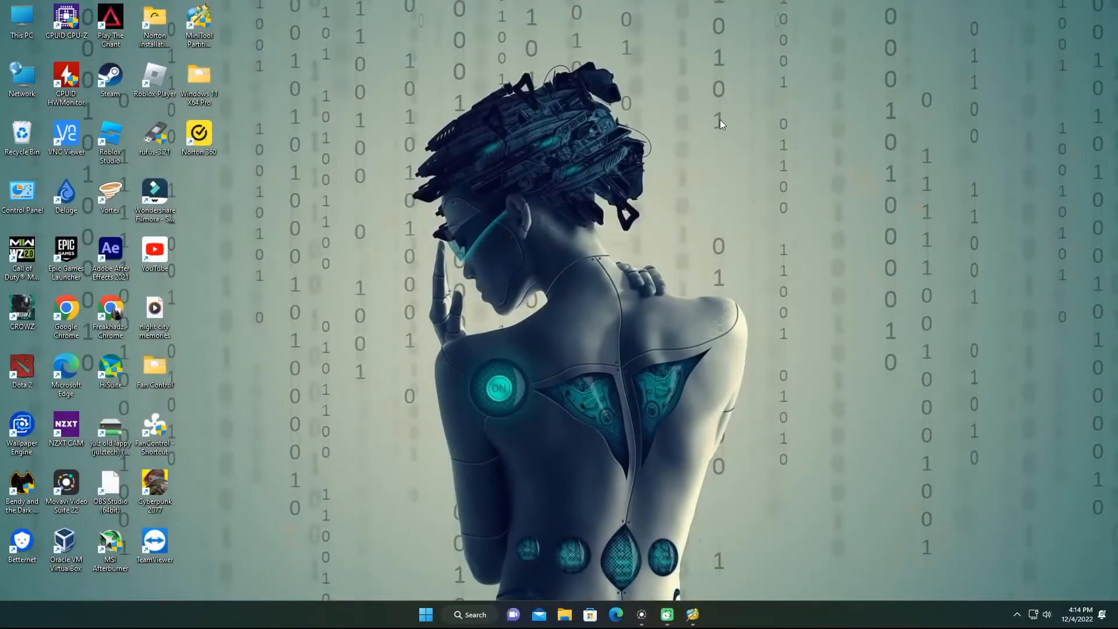
Check the Epic Games Launcher's sign-in window, close it, and open Steam from the background apps.
click(1017, 614)
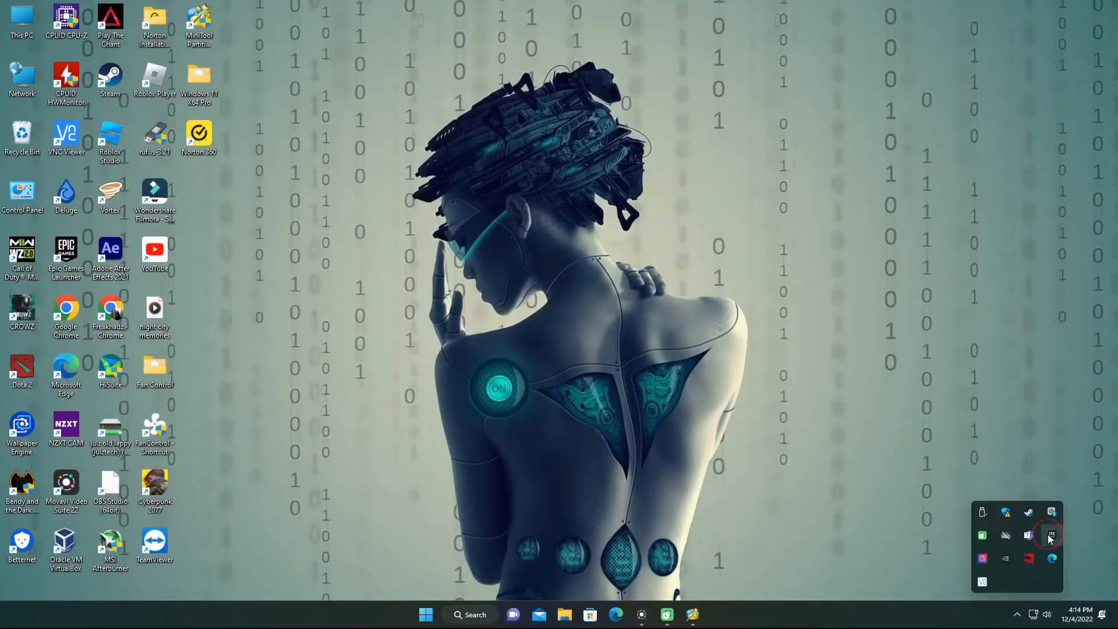
click(1052, 535)
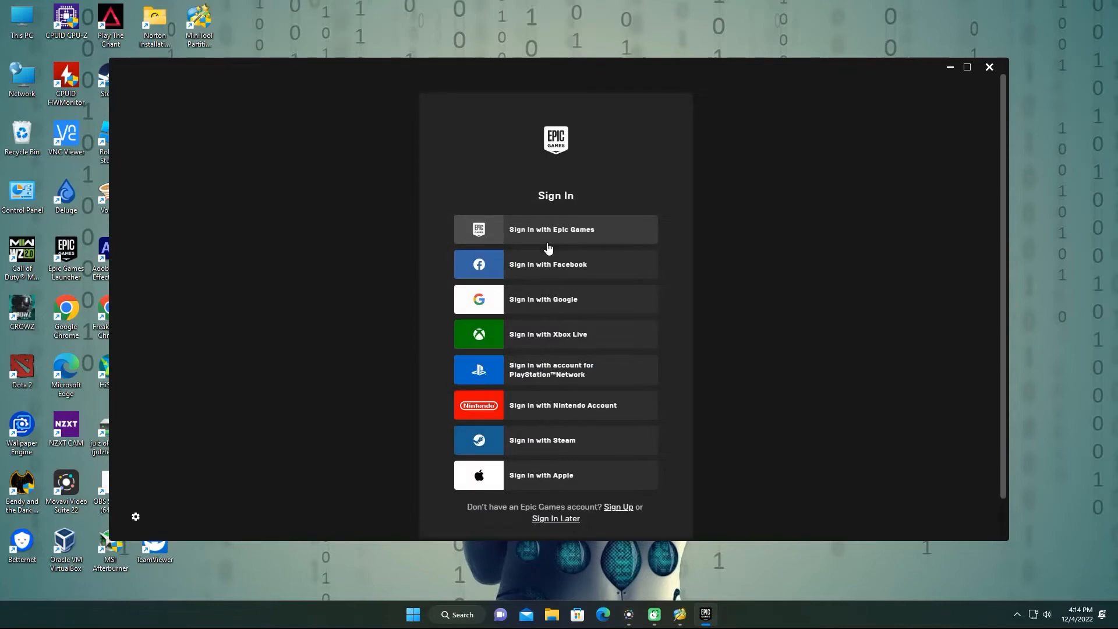
click(989, 67)
click(1017, 614)
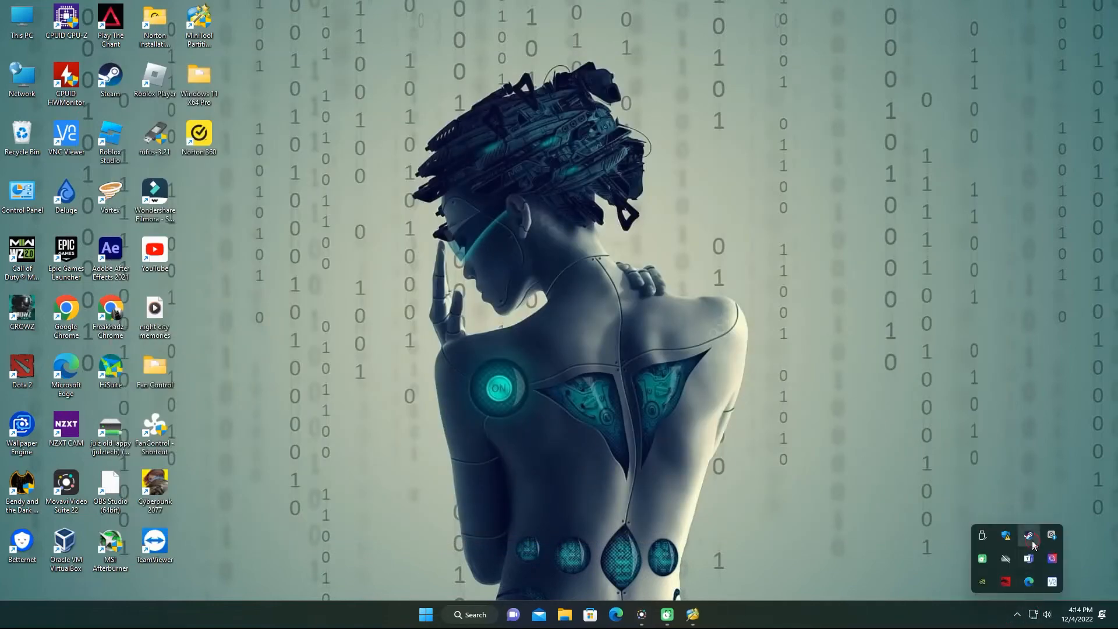
click(1029, 537)
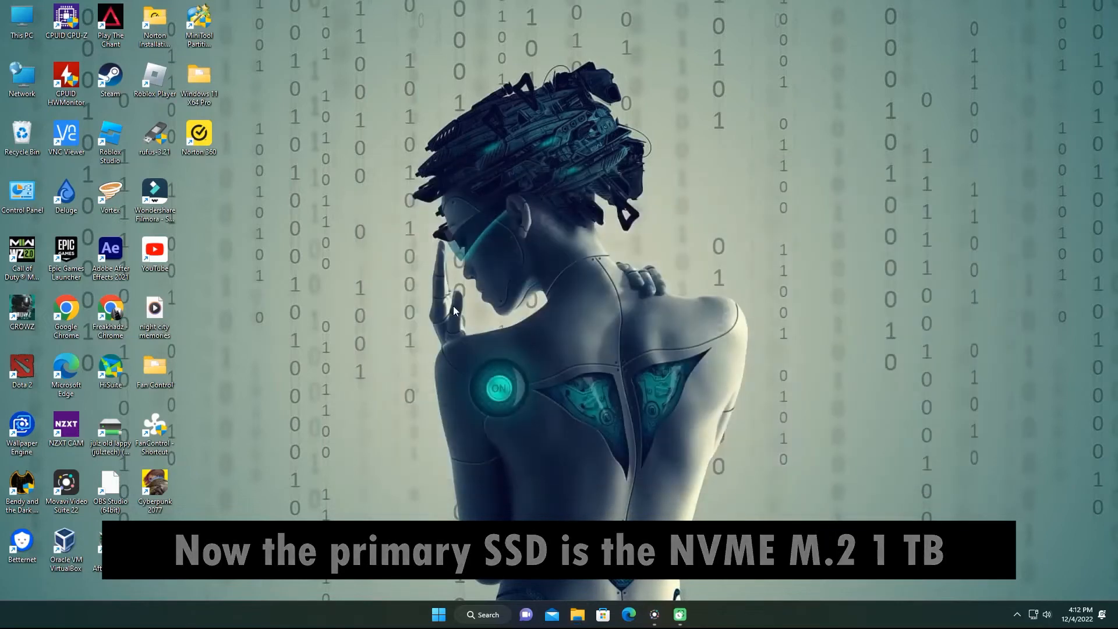
Open Disk Management and maximize its window to examine the partitions on Disk 0 and Disk 1.
right_click(437, 616)
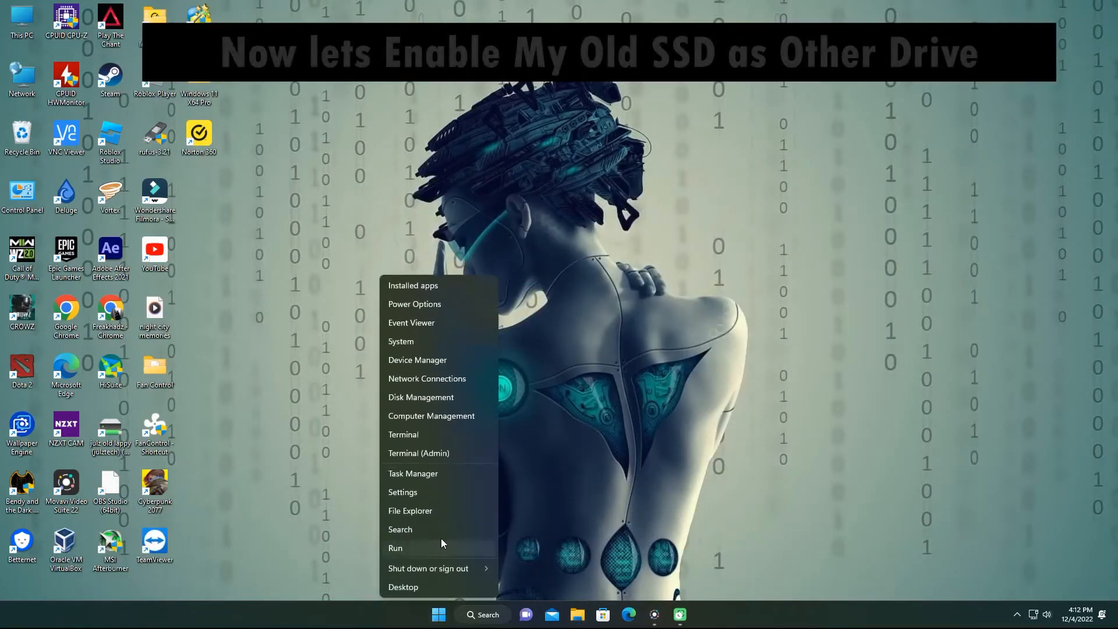
click(433, 403)
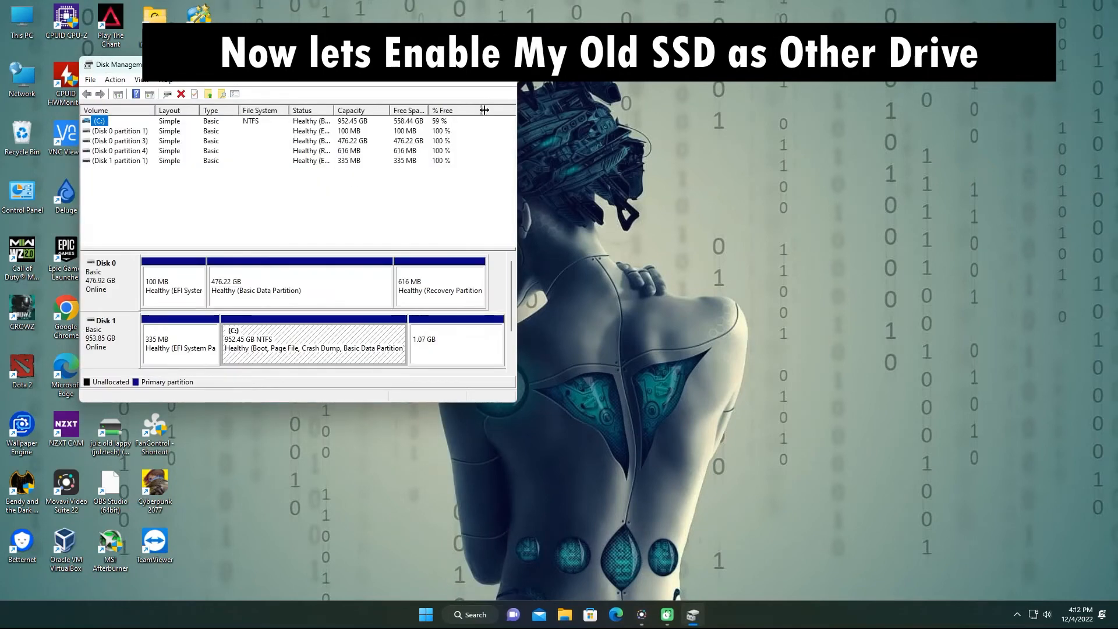
click(476, 64)
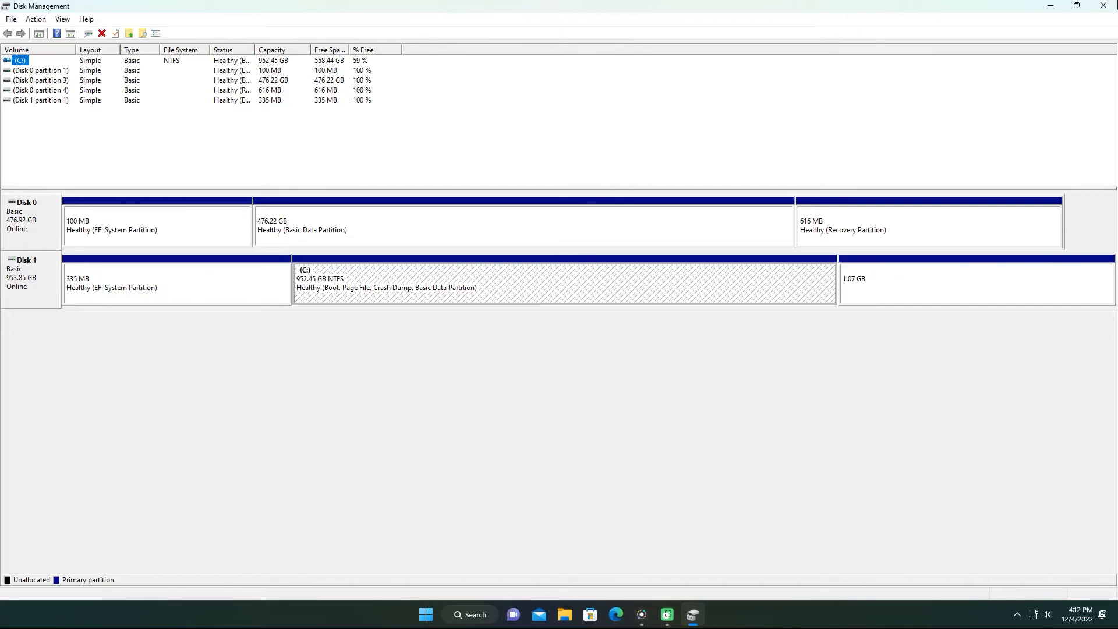
Close Disk Management, assign drive letter Z: to Disk 1's 476.2 GB NTFS partition in MiniTool Partition Wizard, and apply the change.
click(1107, 5)
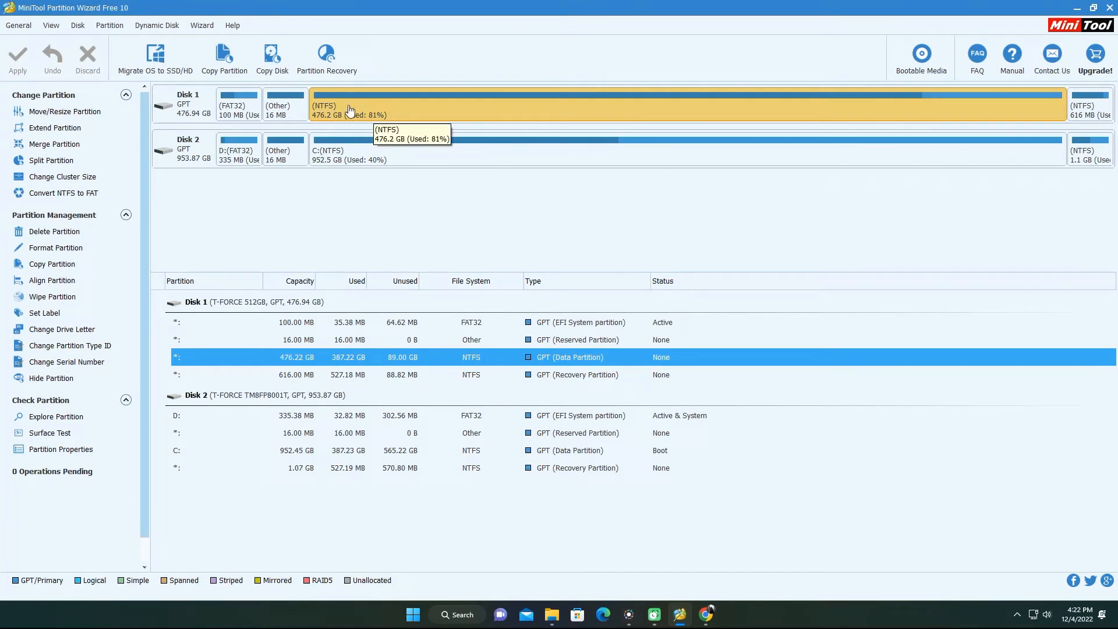
right_click(349, 110)
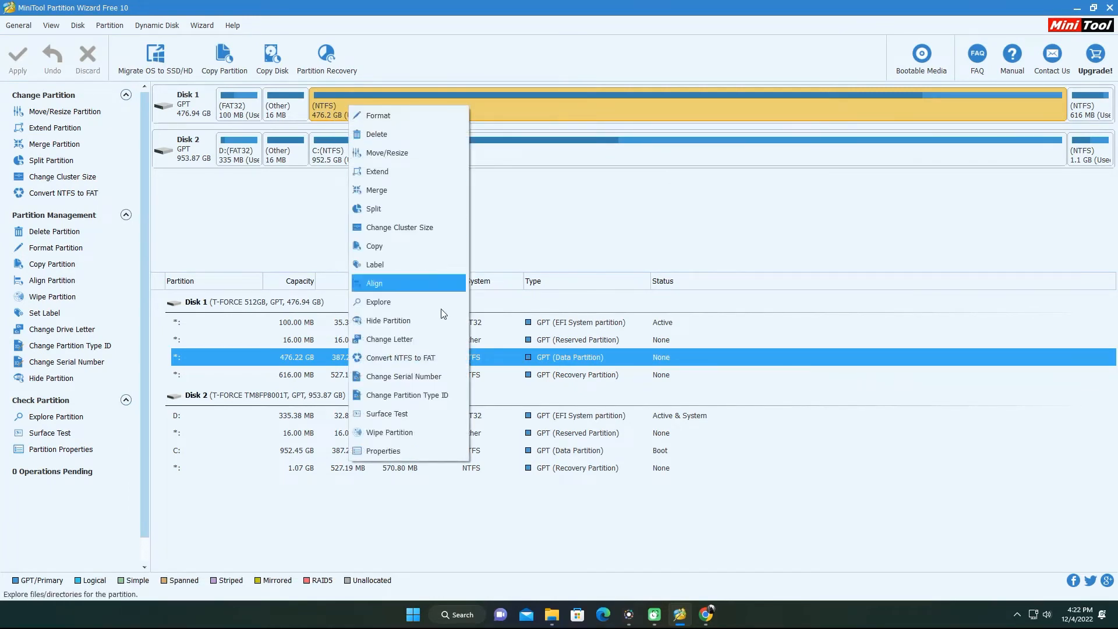
click(422, 339)
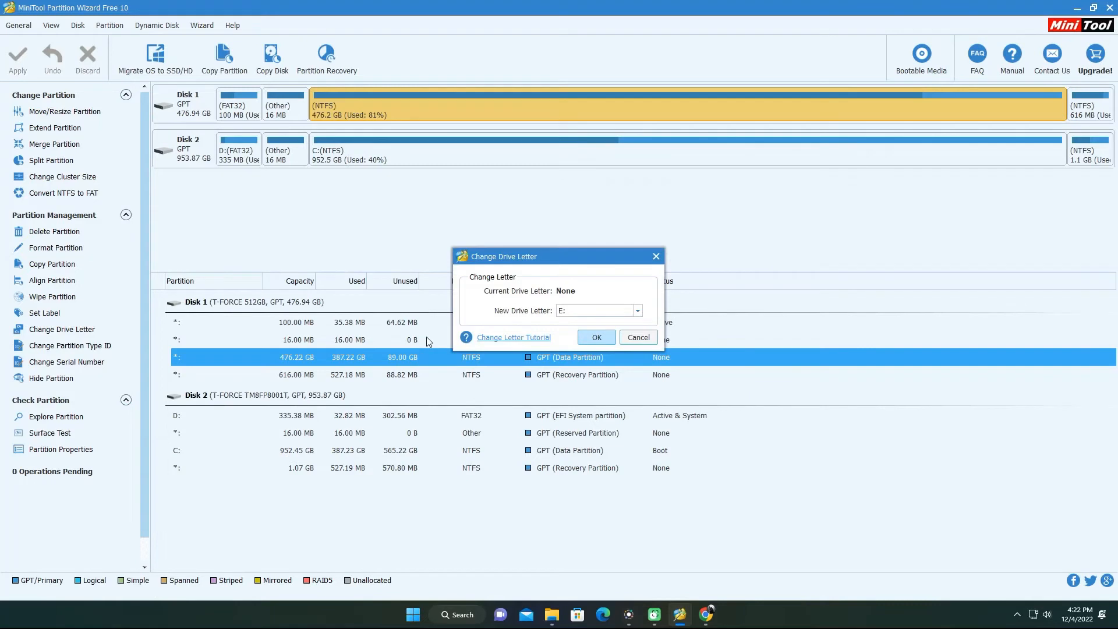
click(600, 316)
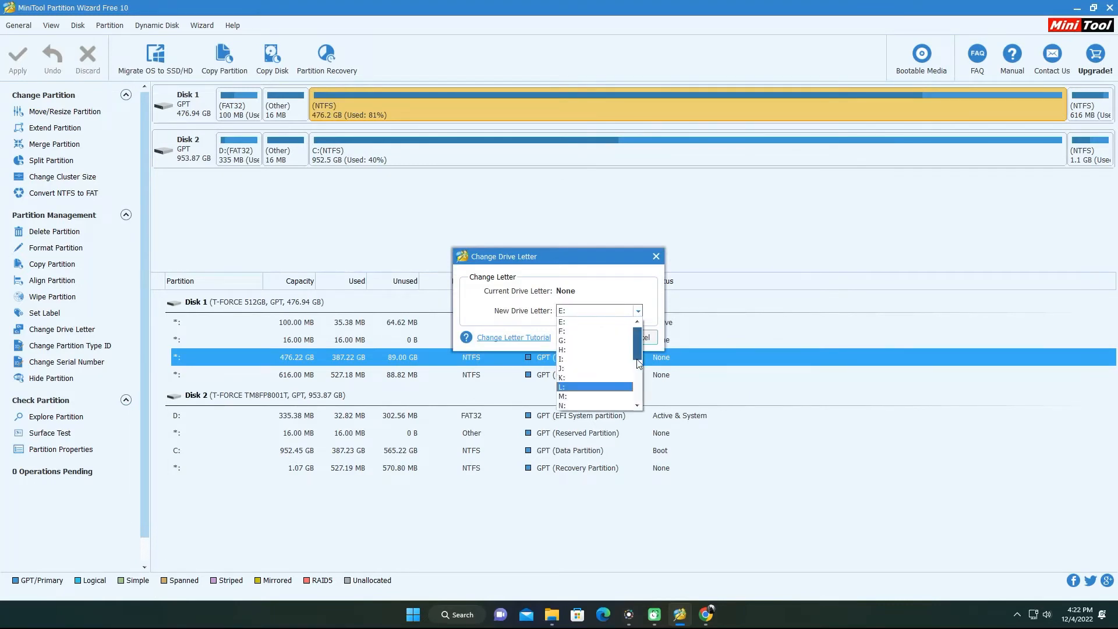
scroll(617, 373, down, 4)
click(594, 405)
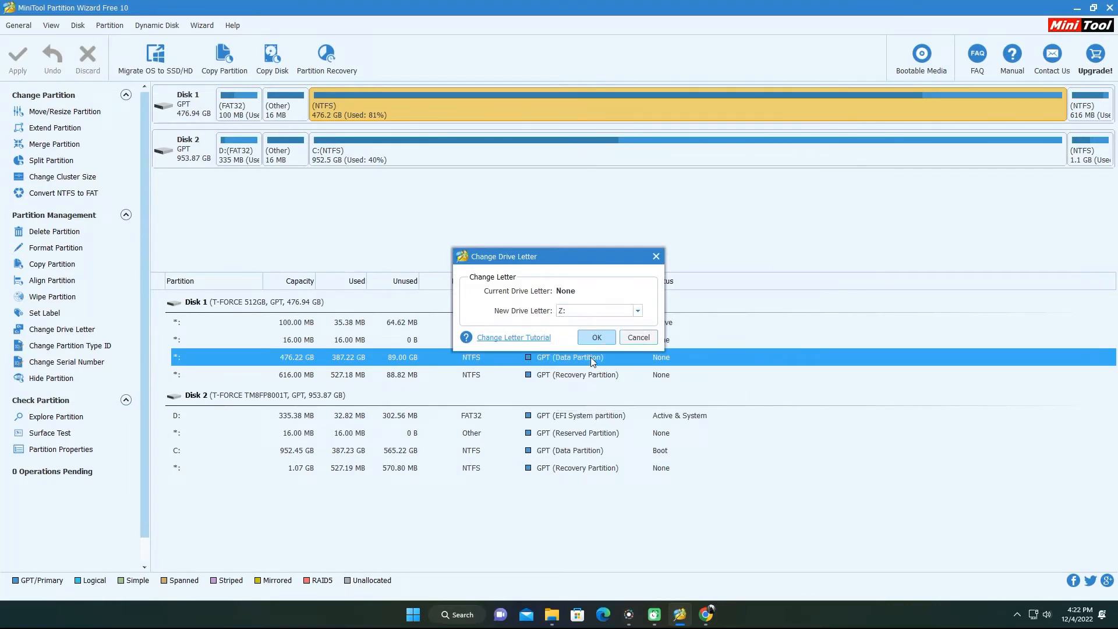
click(597, 339)
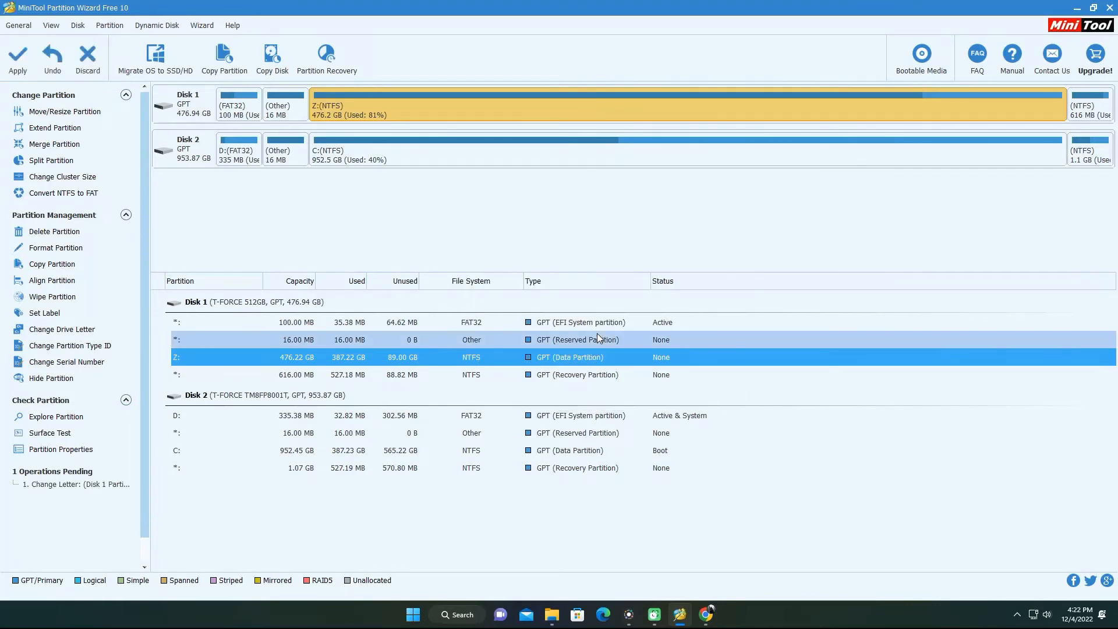
click(25, 61)
click(533, 332)
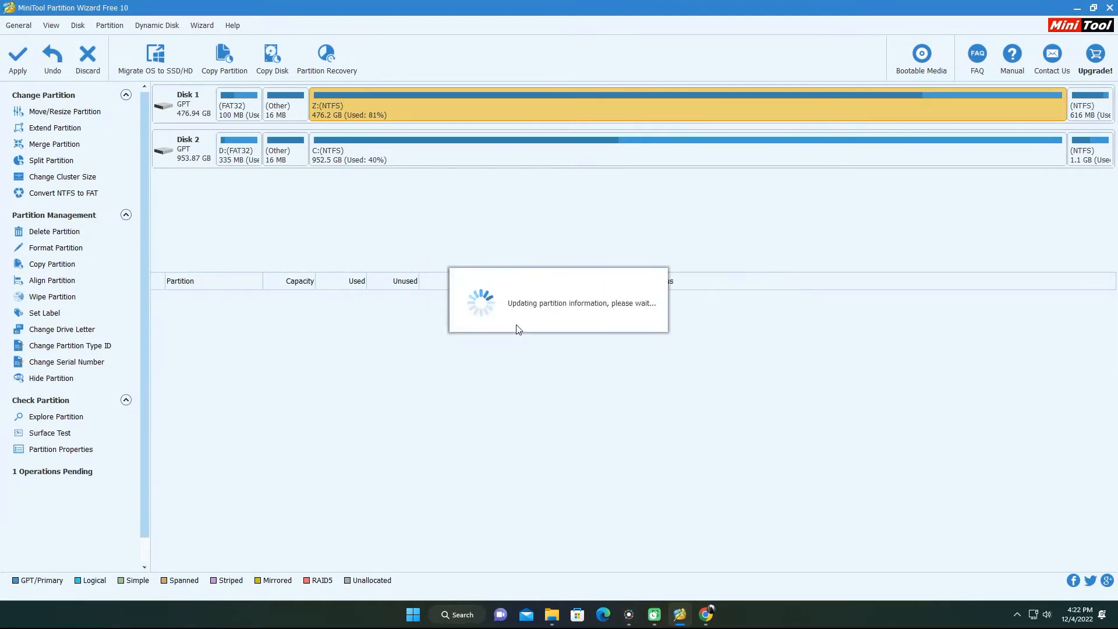
click(556, 327)
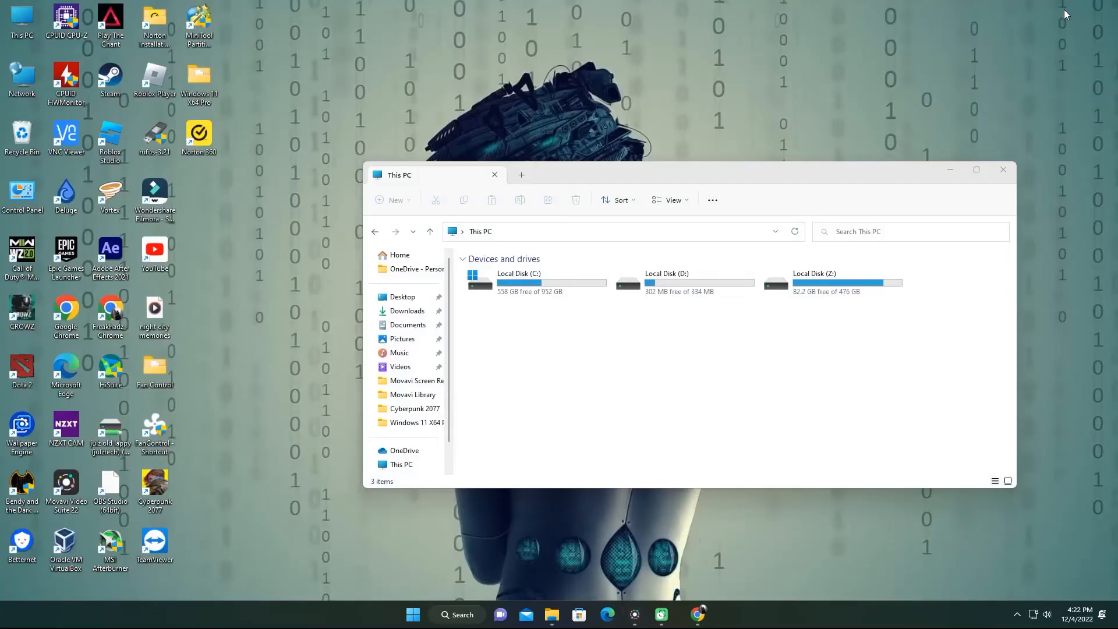
Open Local Disk (Z:) in File Explorer to examine the old SSD's folders, and return to This PC.
click(1077, 7)
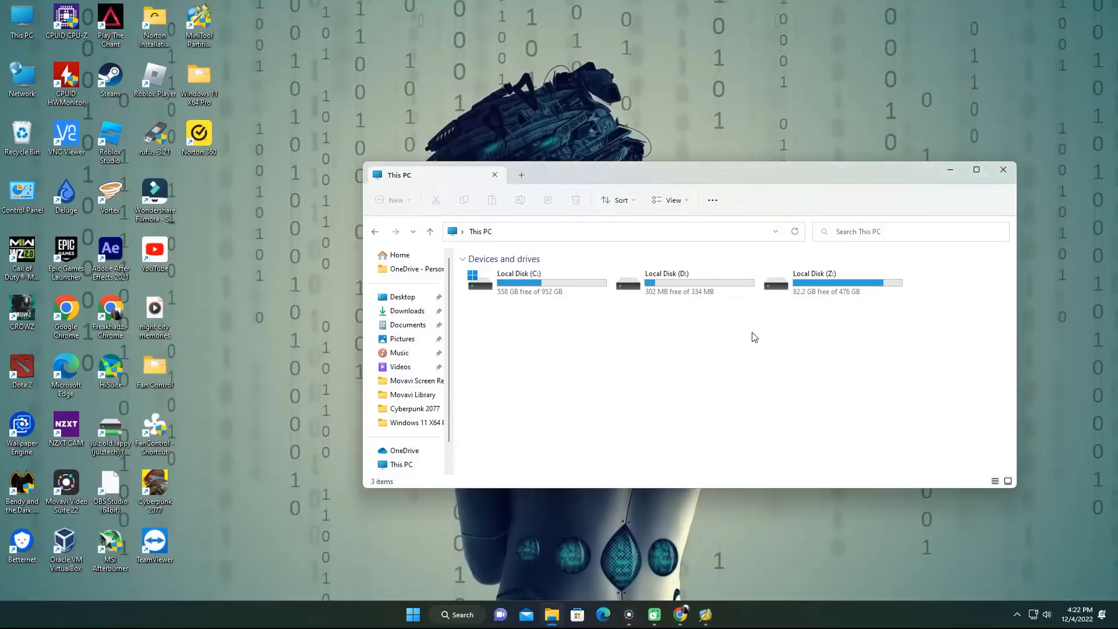
click(814, 292)
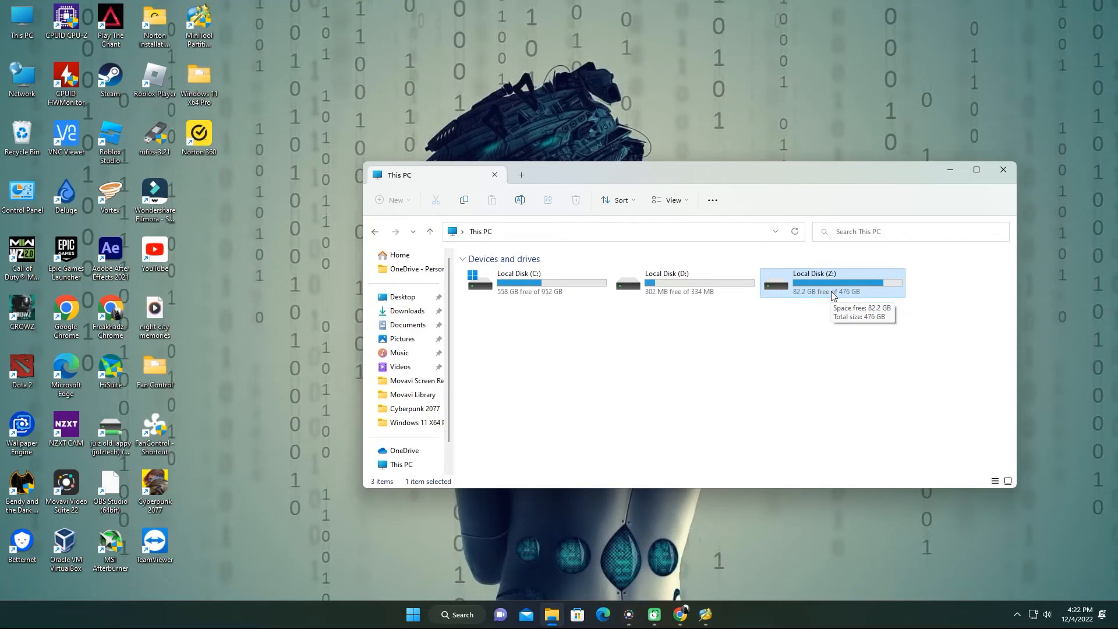
double_click(830, 291)
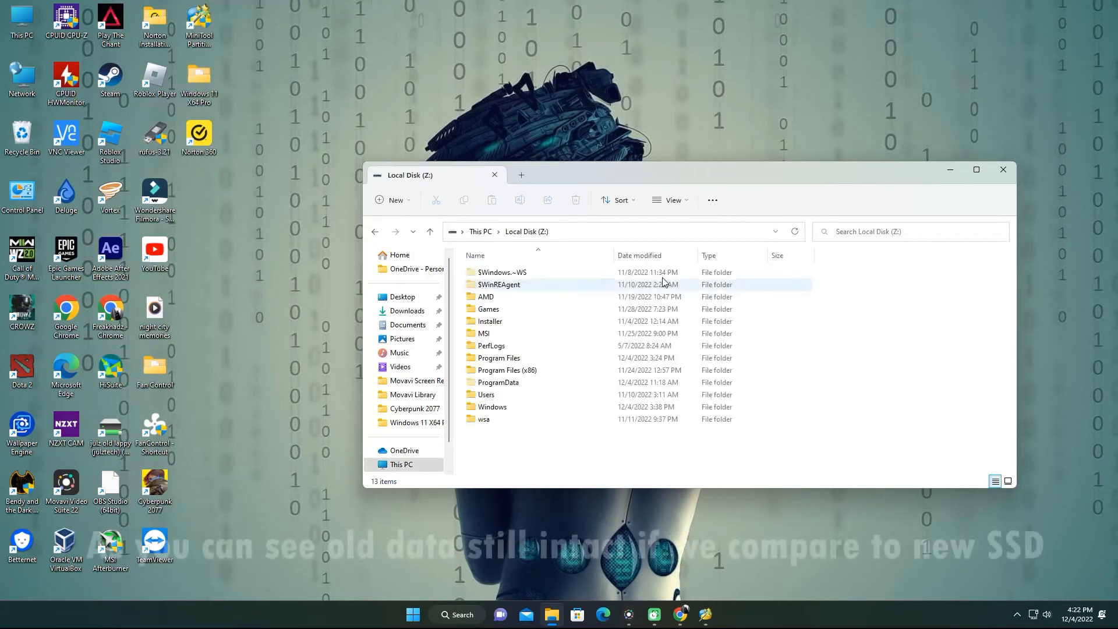
click(430, 232)
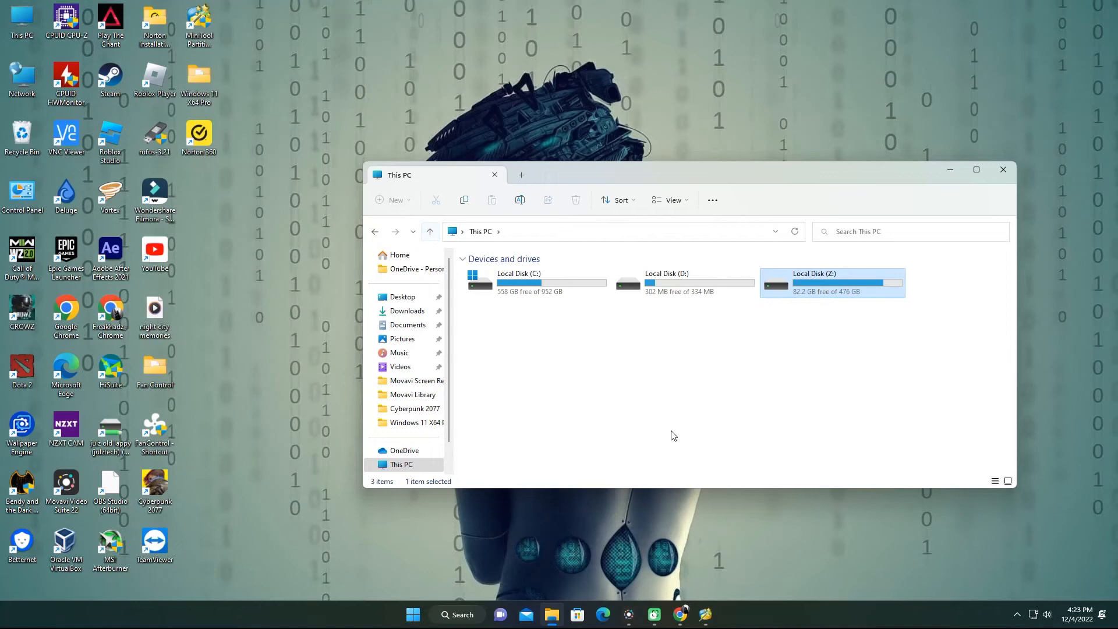
Switch back to MiniTool Partition Wizard, delete all partitions on Disk 1, and apply the pending changes.
mouse_move(705, 614)
click(677, 545)
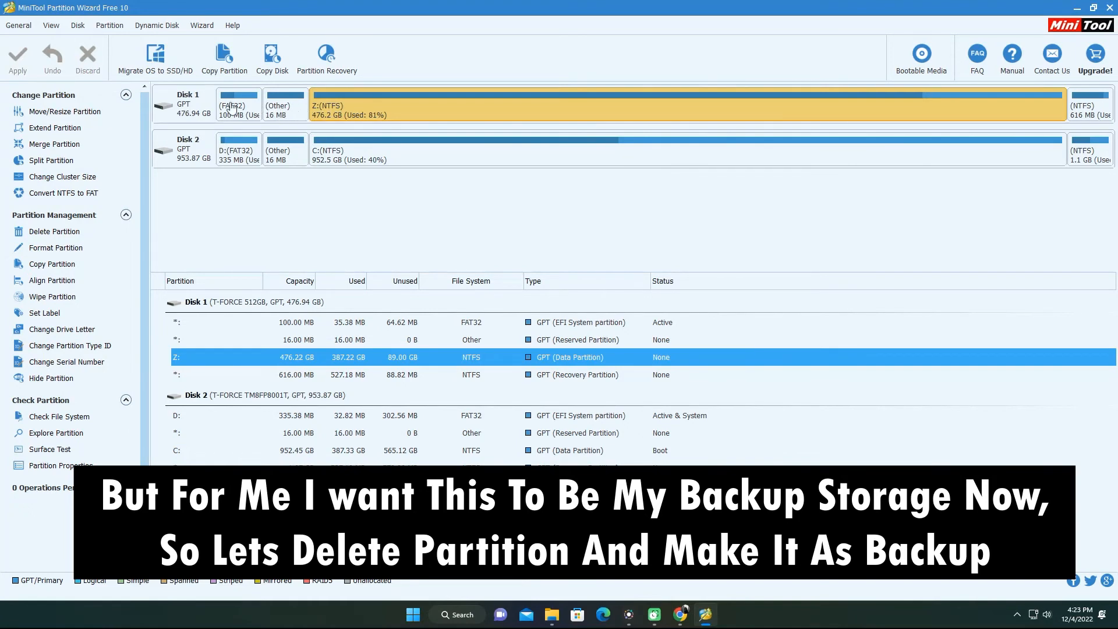
click(195, 108)
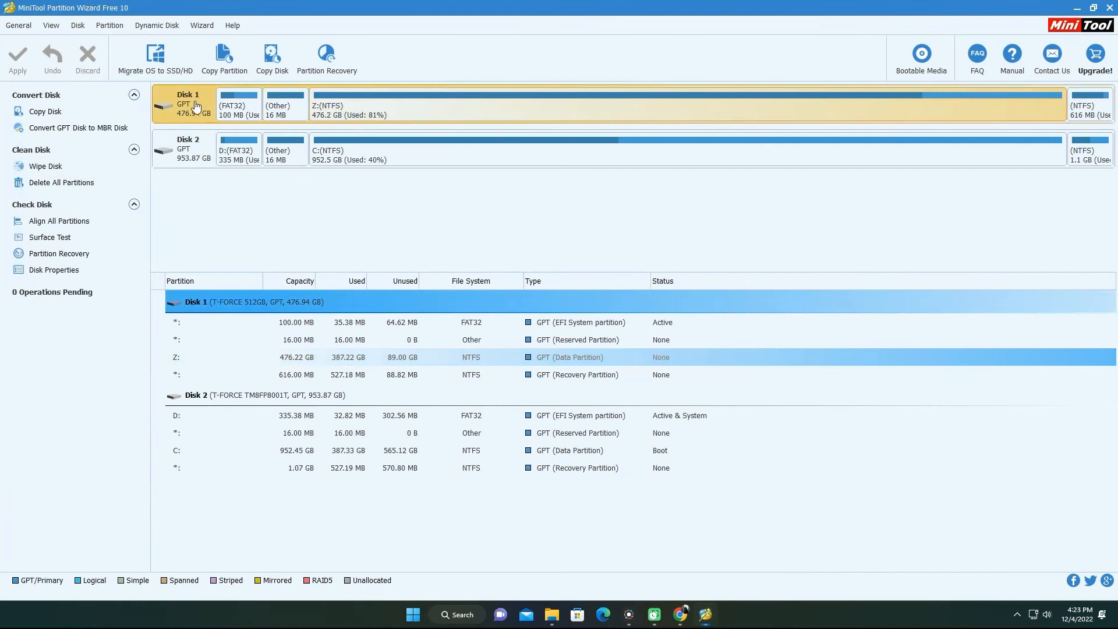
click(71, 185)
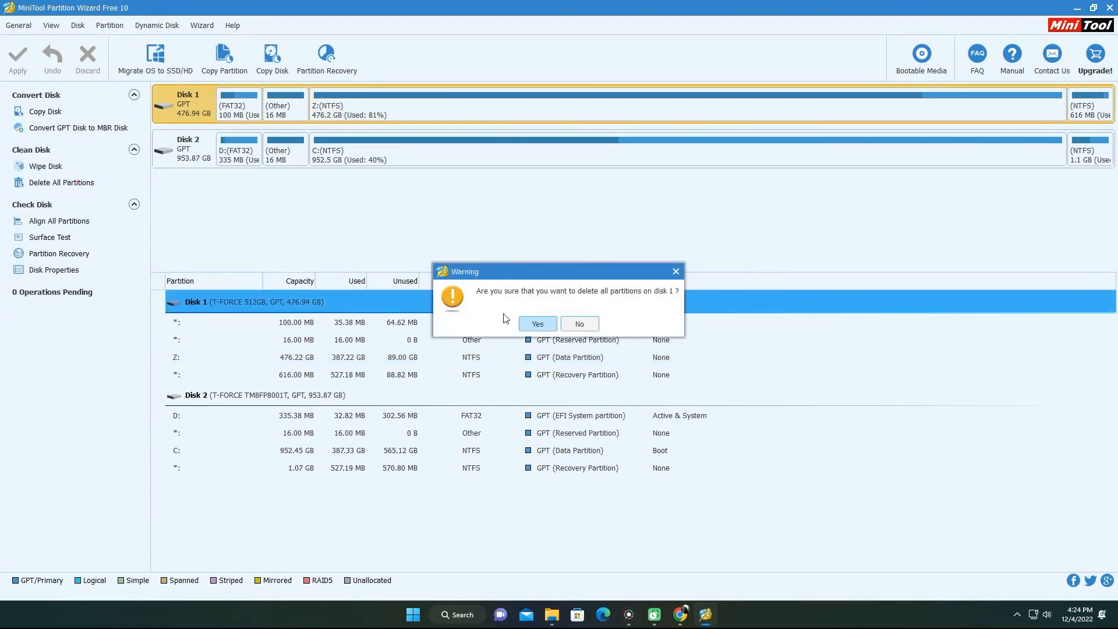
click(536, 323)
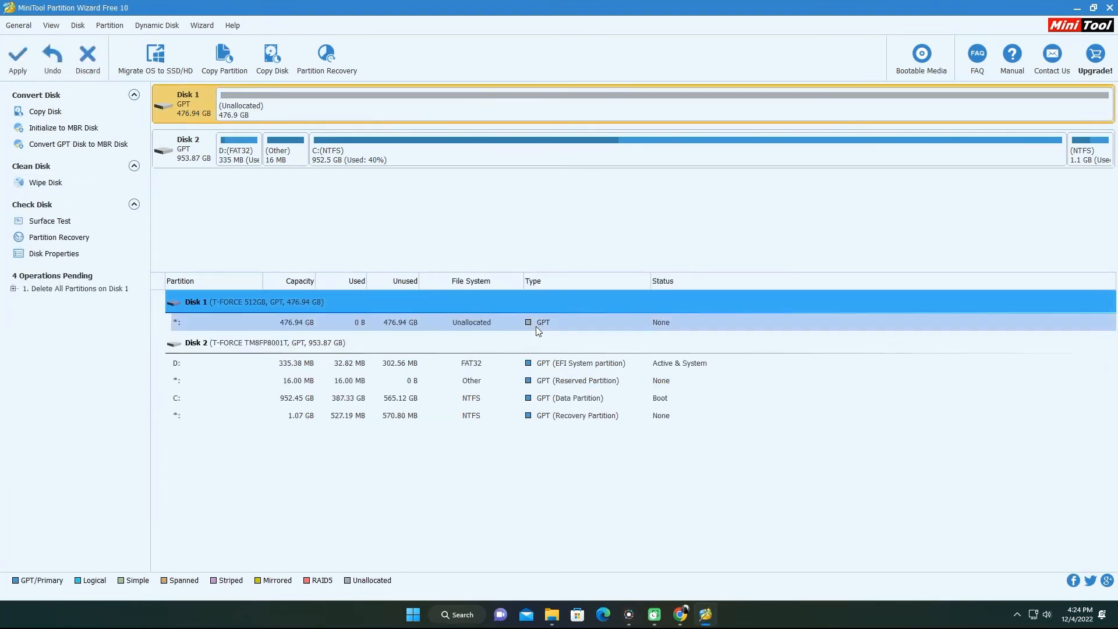
click(26, 69)
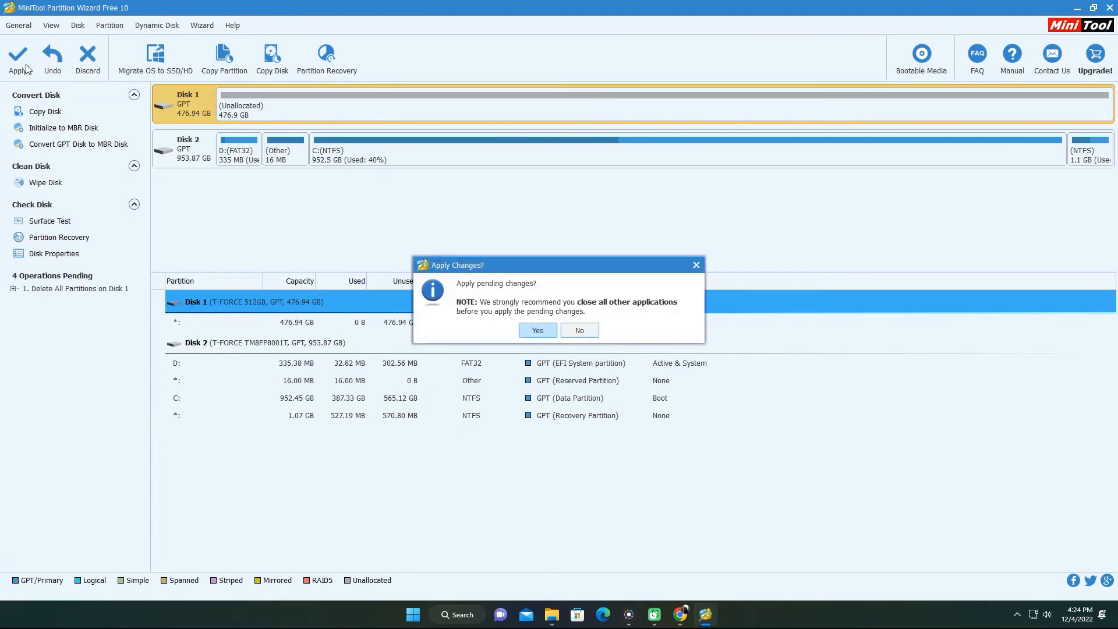
click(536, 331)
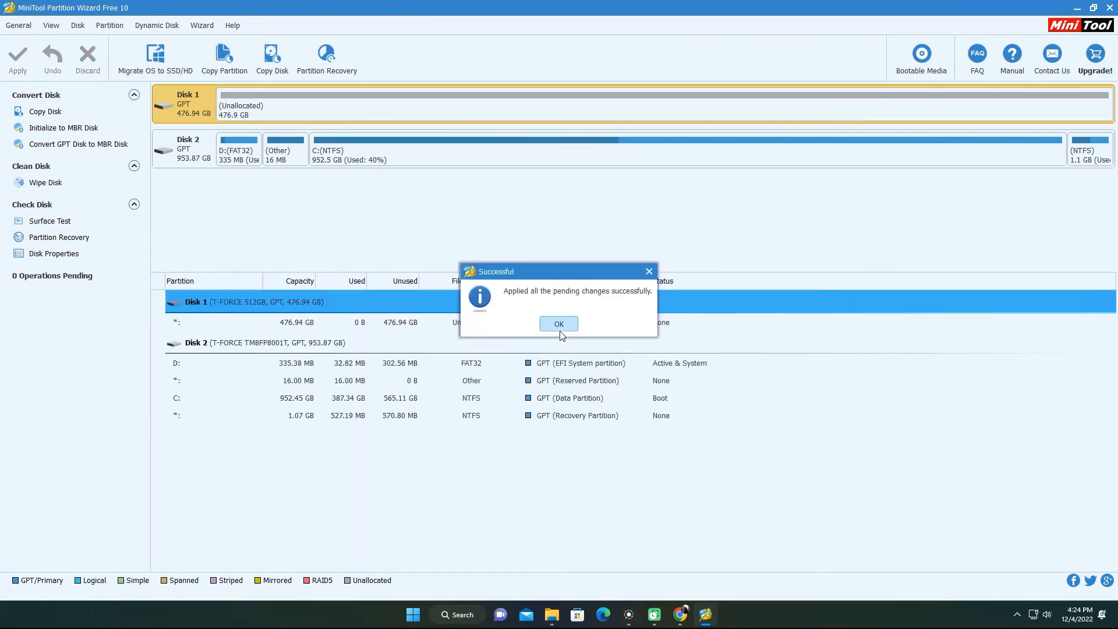
click(559, 324)
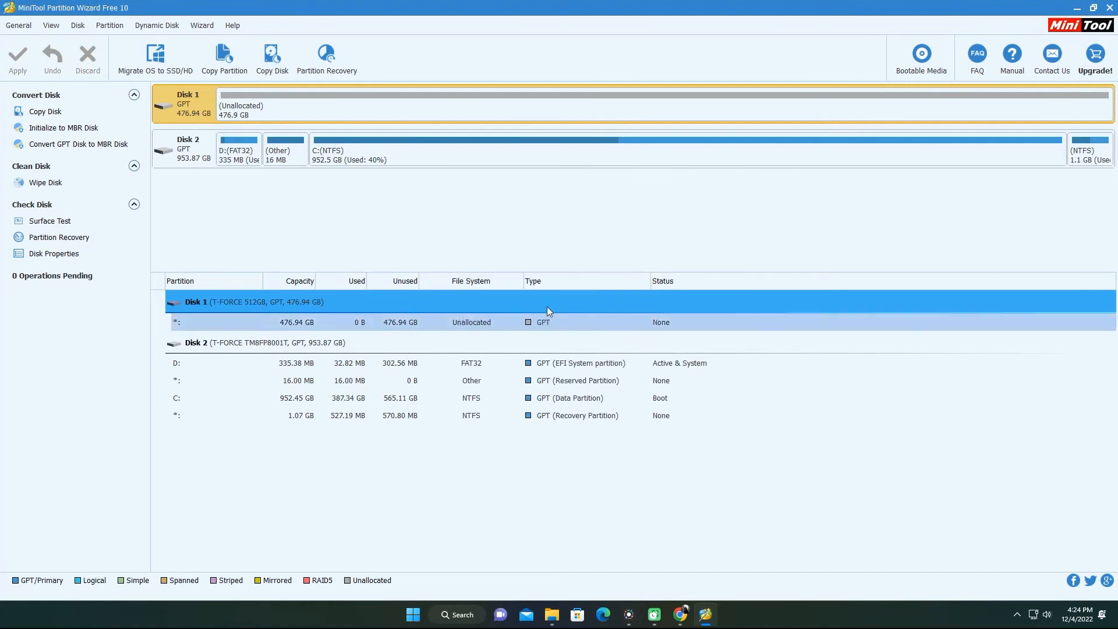
Create a primary NTFS partition labelled Backup with drive letter E: across Disk 1's whole unallocated space, and apply it.
click(248, 111)
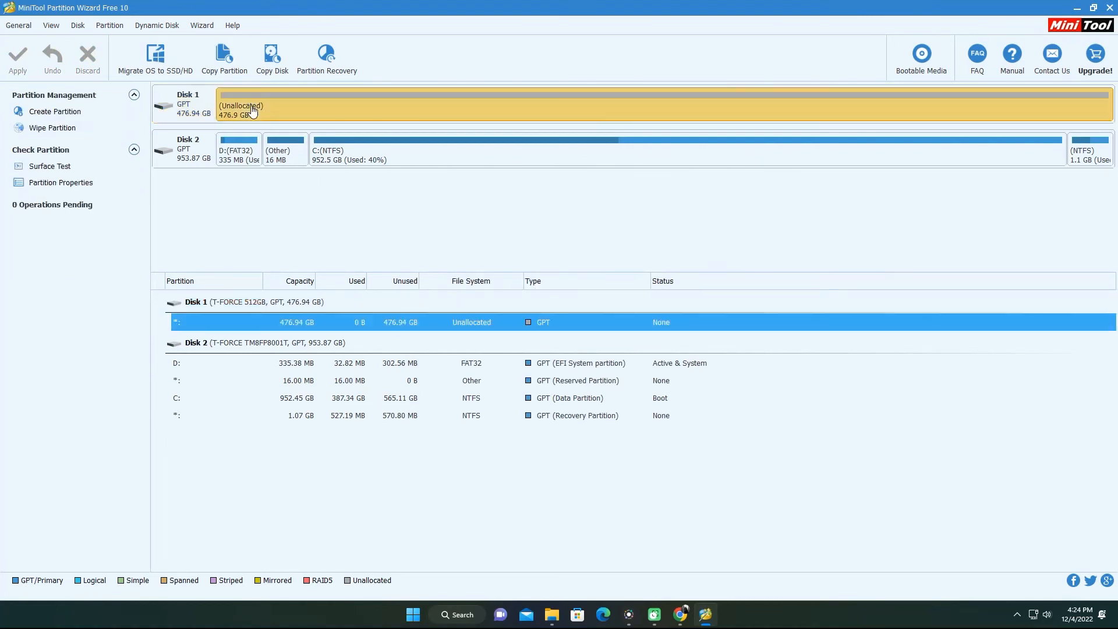
click(85, 113)
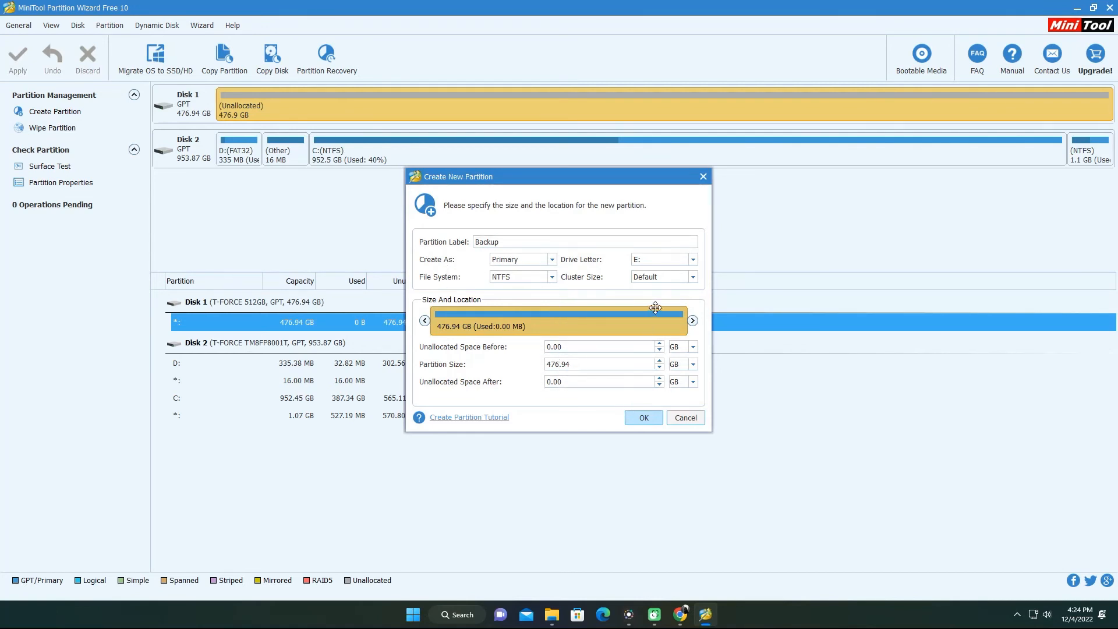
click(679, 260)
click(675, 280)
click(641, 418)
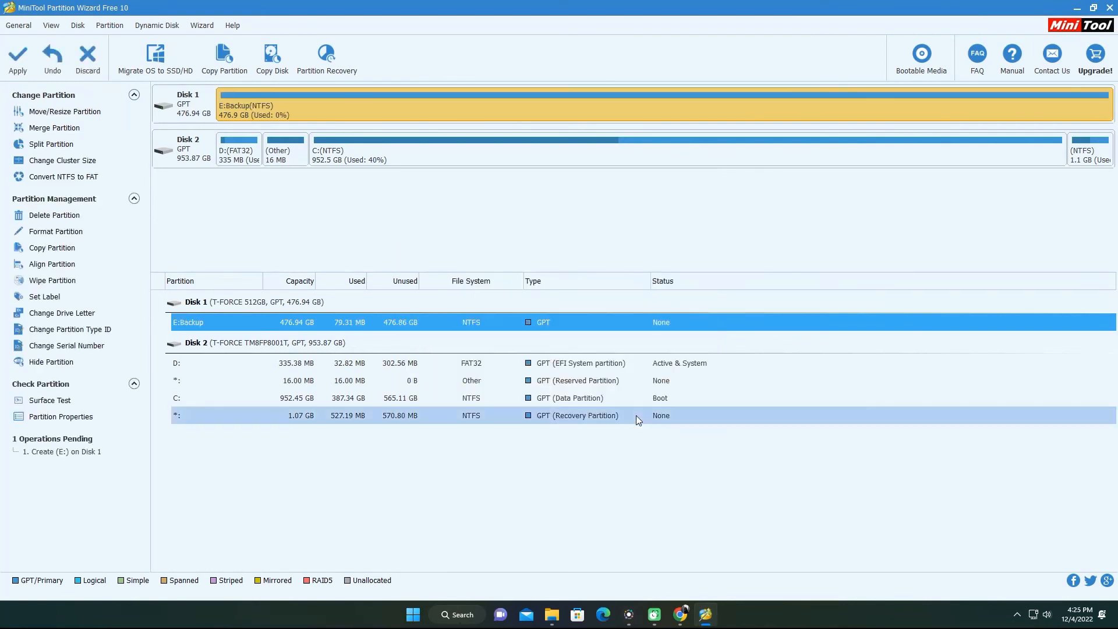
click(18, 59)
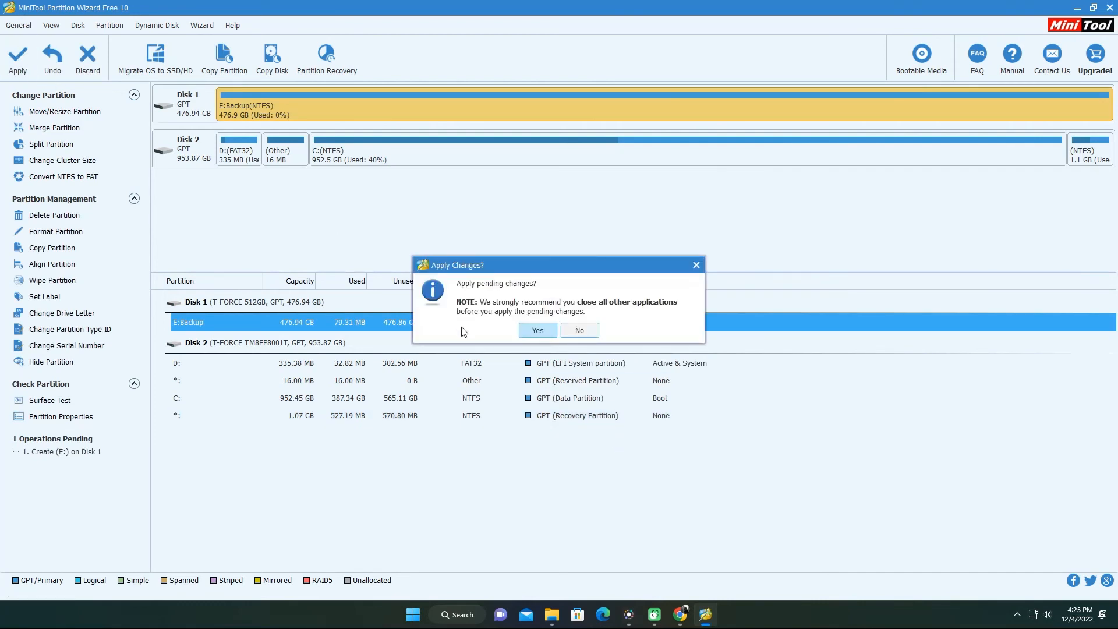
click(536, 330)
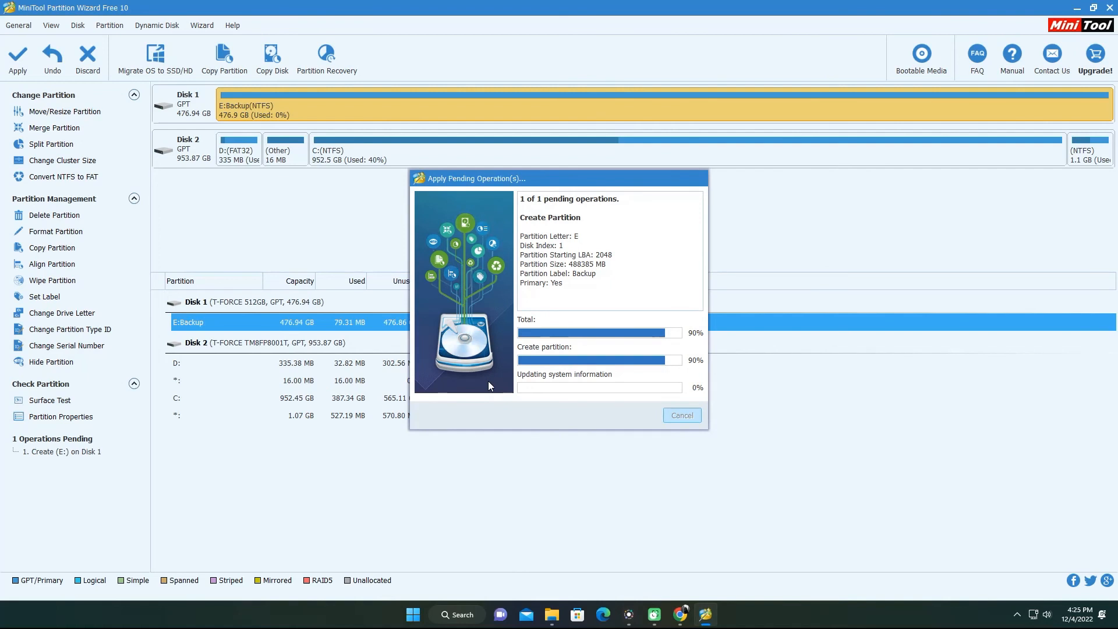
click(567, 322)
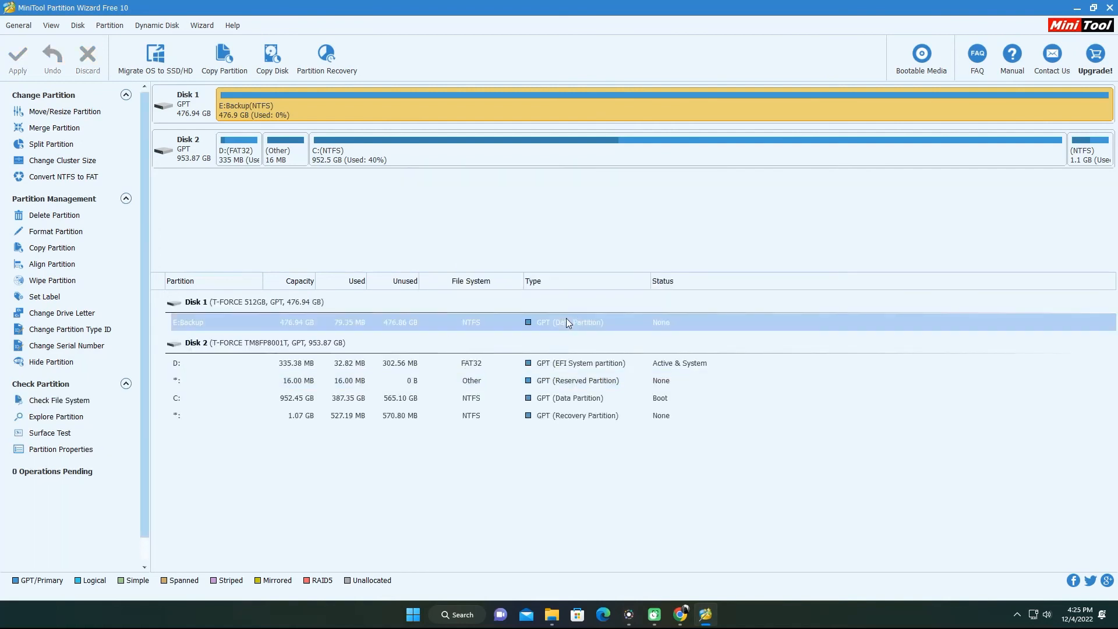
Check the Backup (E:) and Local Disk (C:) drives in File Explorer's This PC view, maximize it, and return to MiniTool Partition Wizard.
click(1078, 10)
right_click(789, 344)
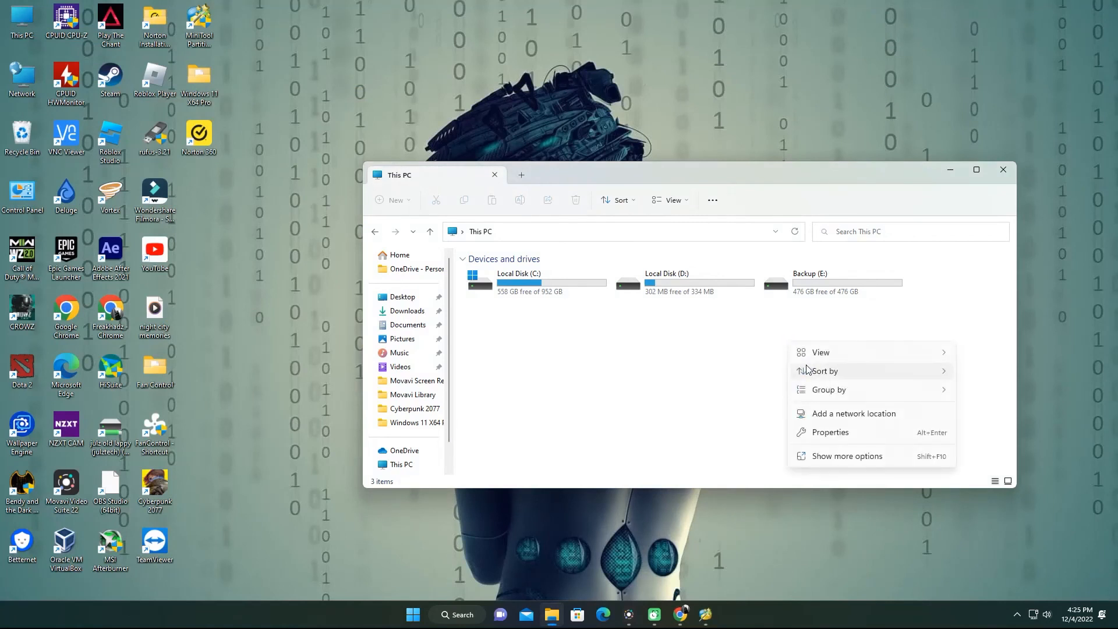
click(839, 282)
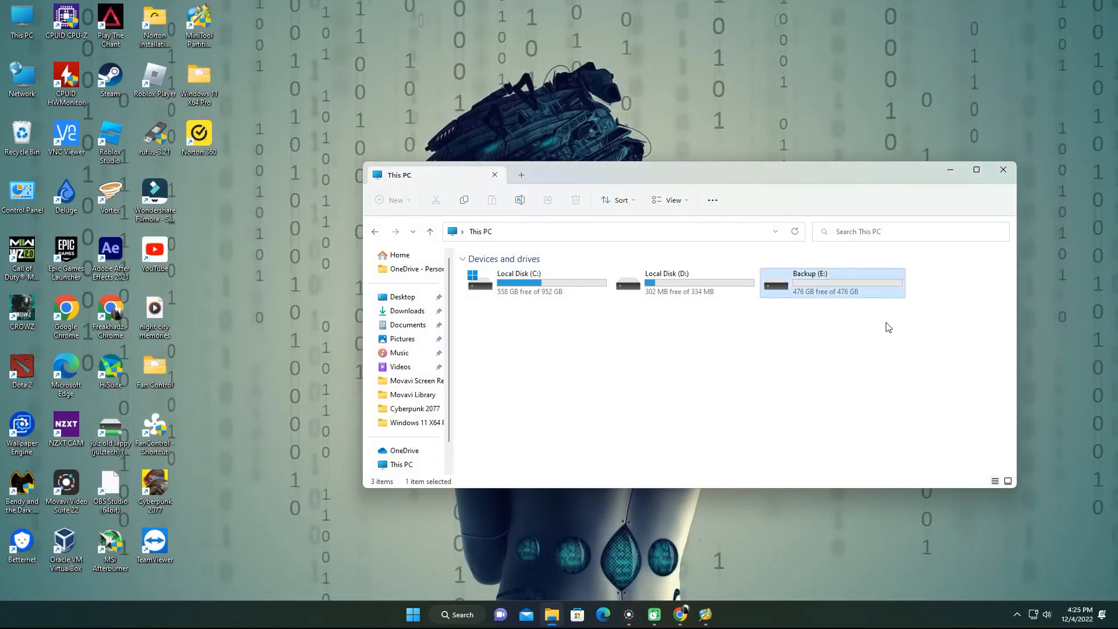
click(714, 376)
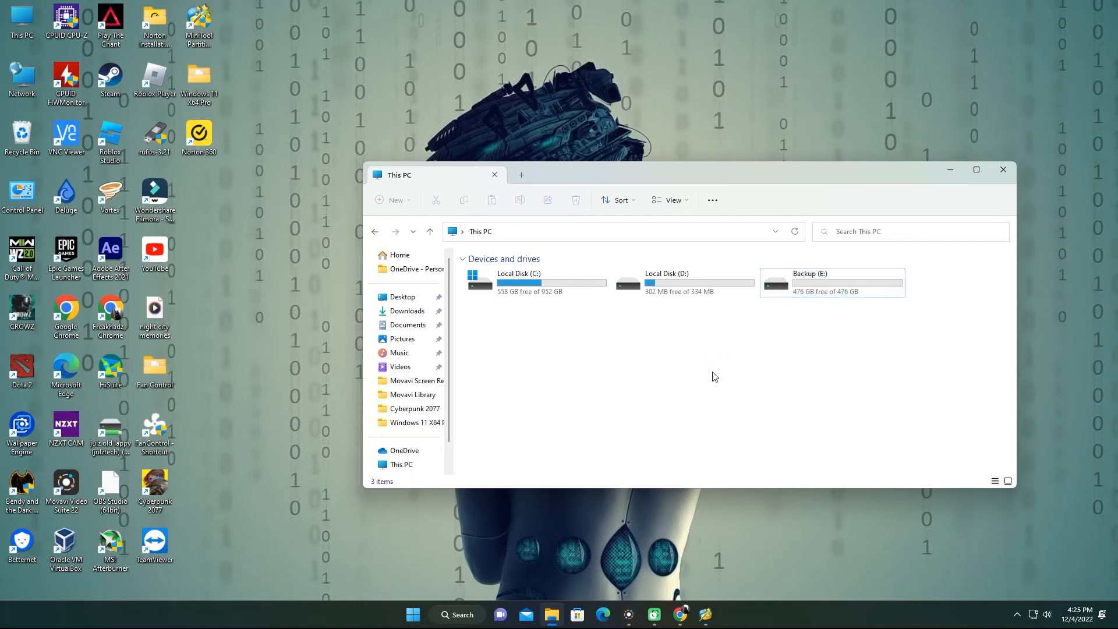
click(806, 294)
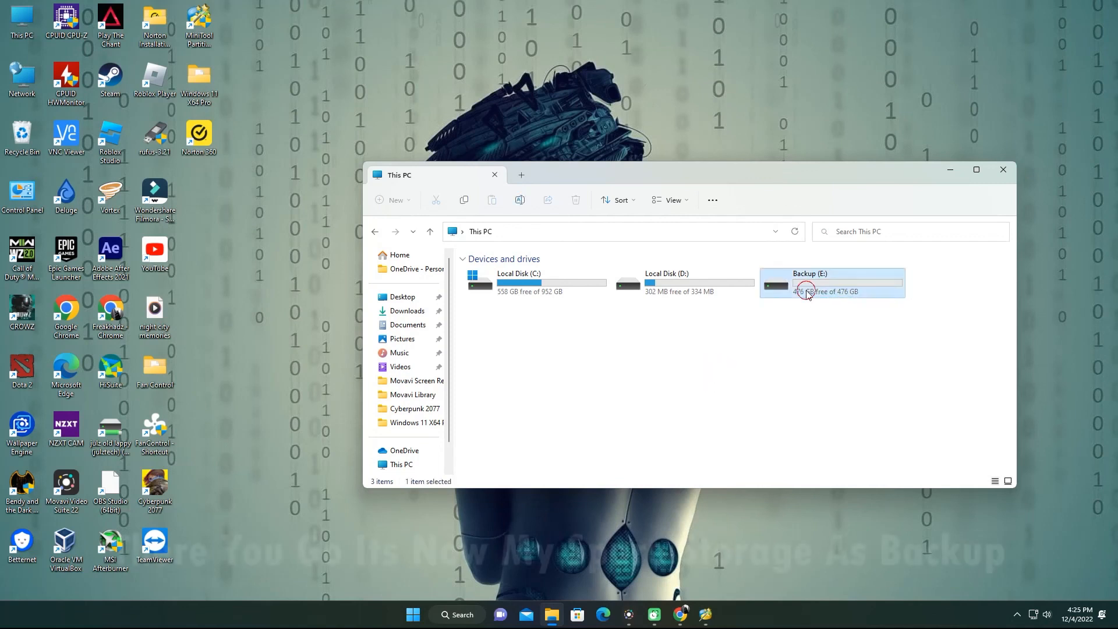
click(561, 293)
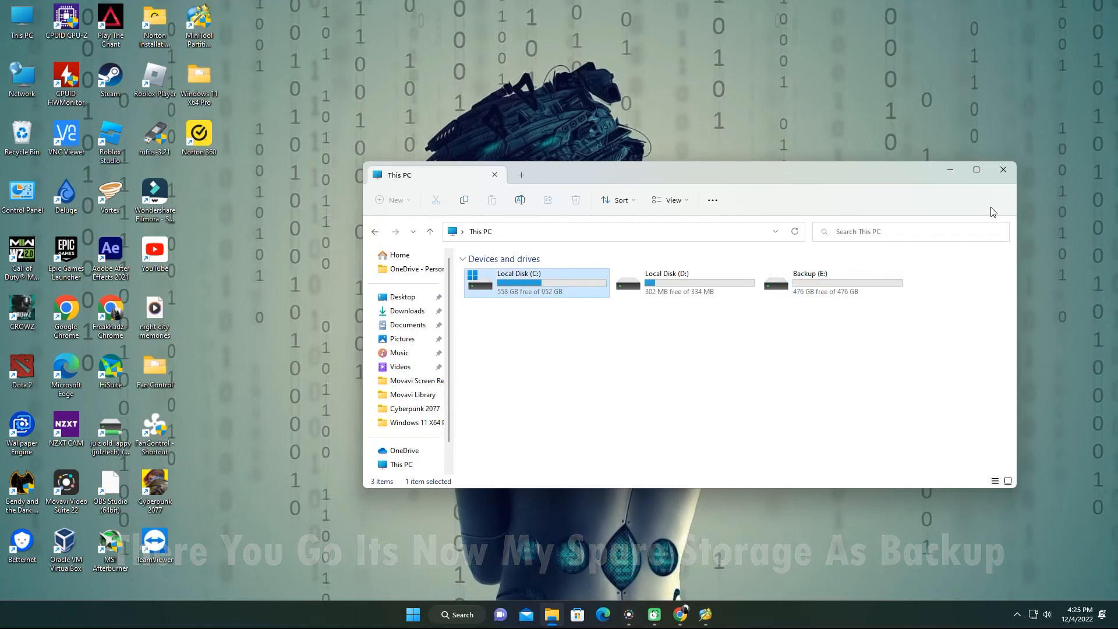
click(976, 169)
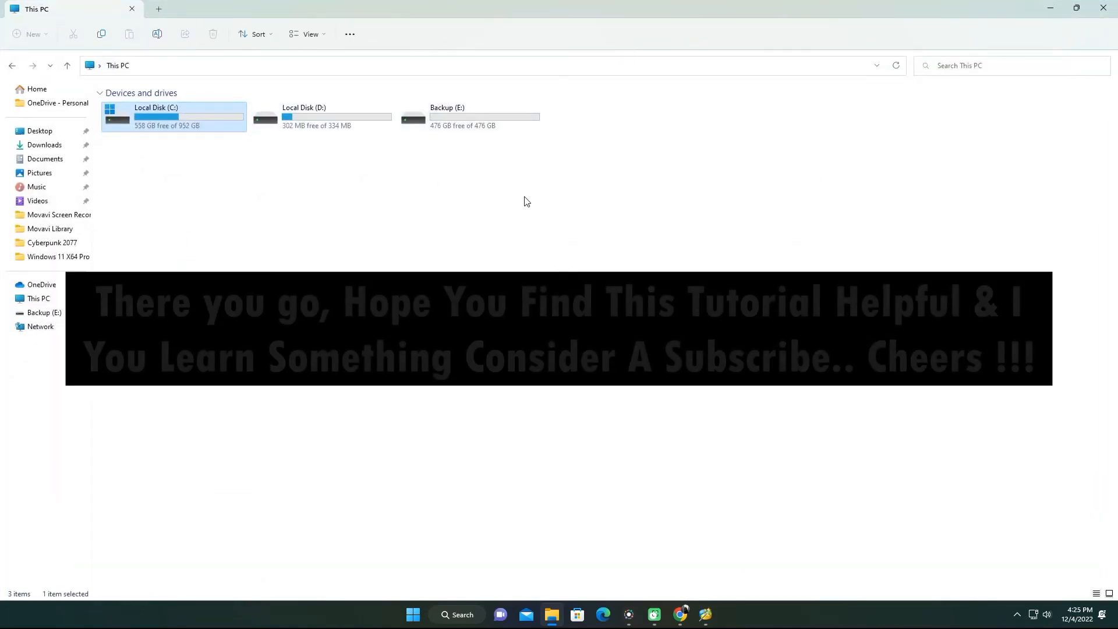
click(705, 614)
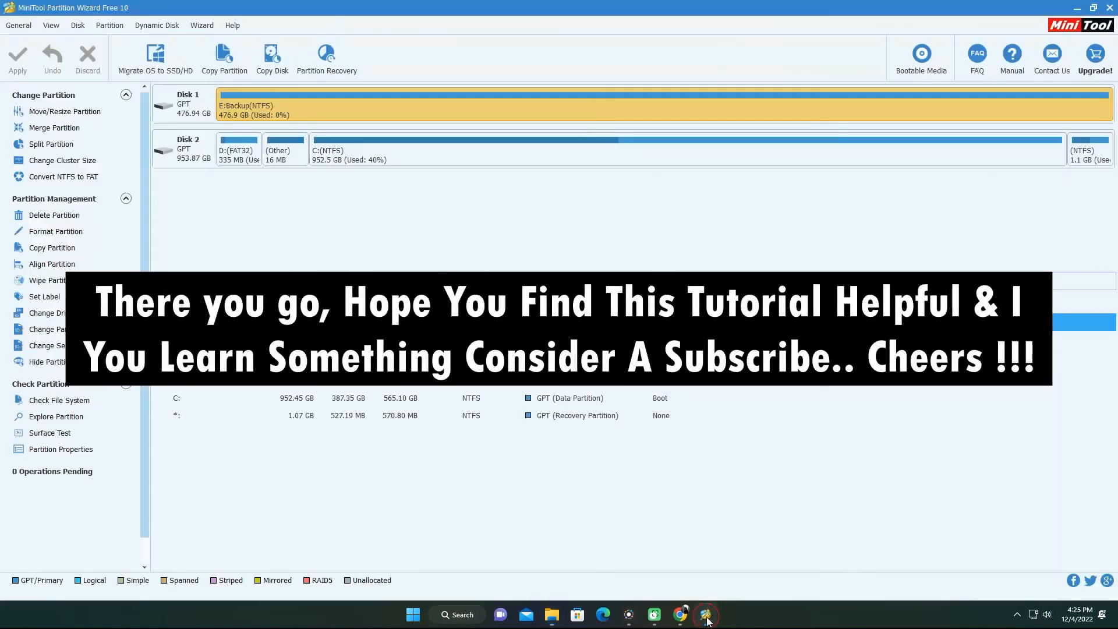